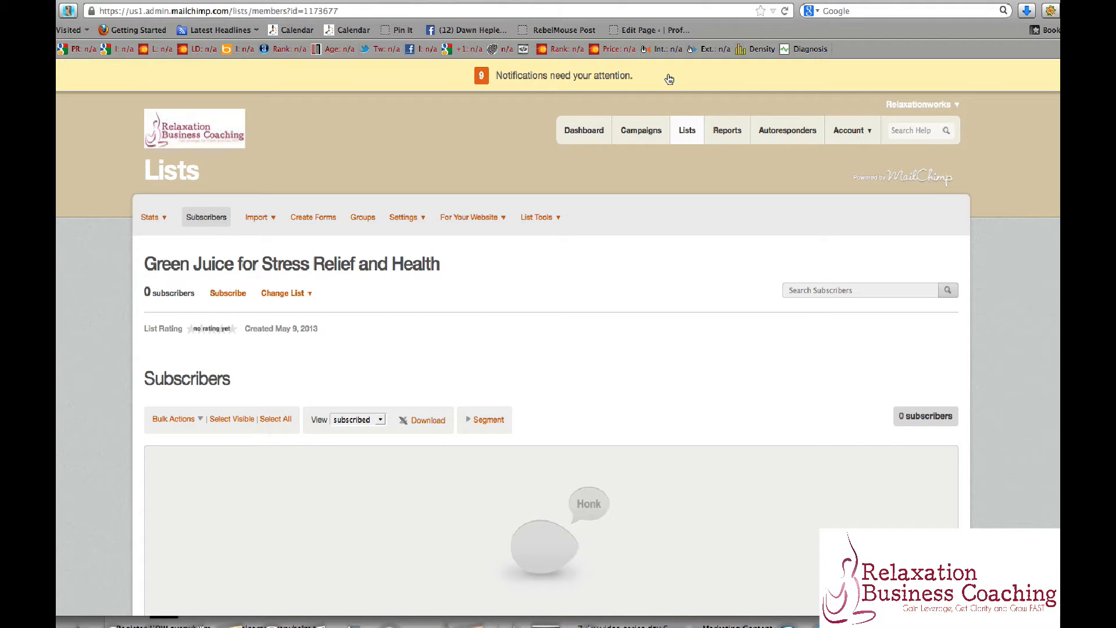
Start creating a new mailing list from the Lists page to open its setup form.
left_click(689, 134)
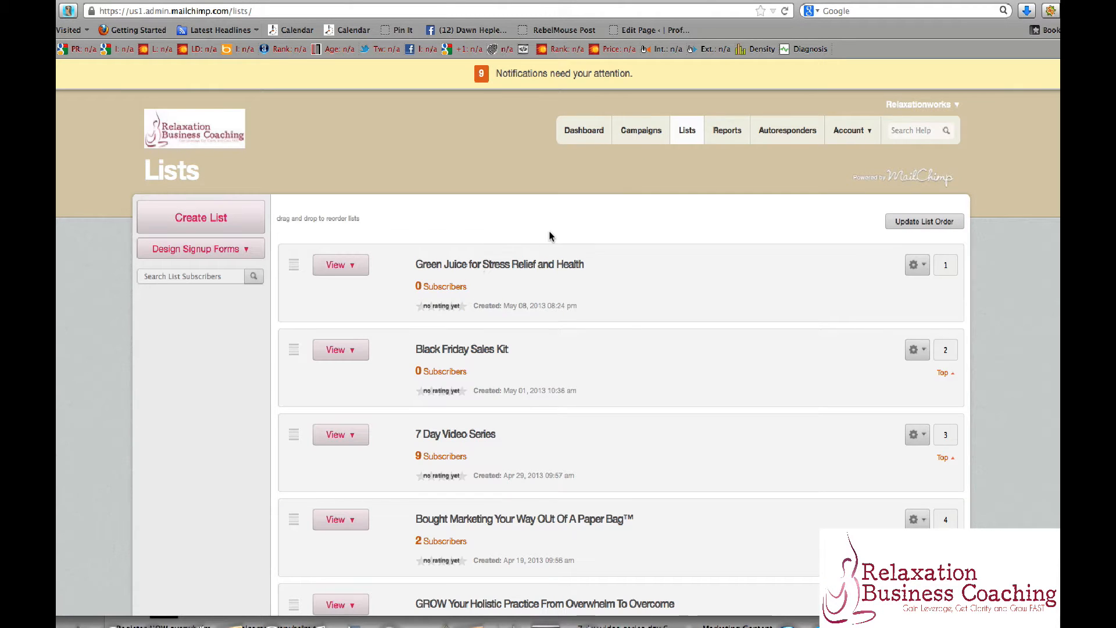
left_click(209, 223)
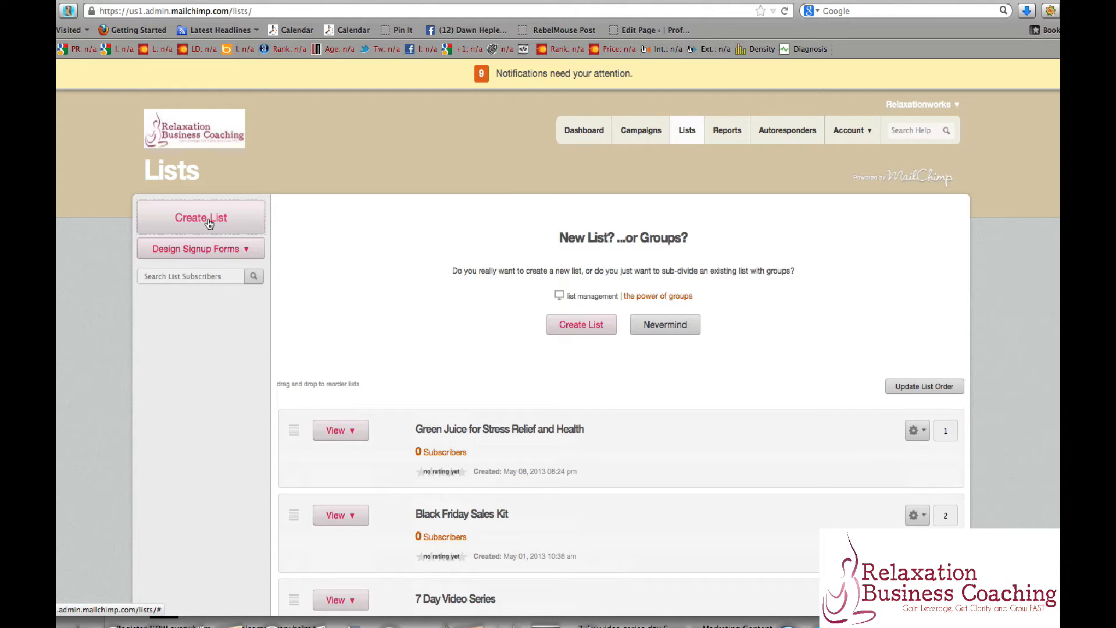
left_click(582, 323)
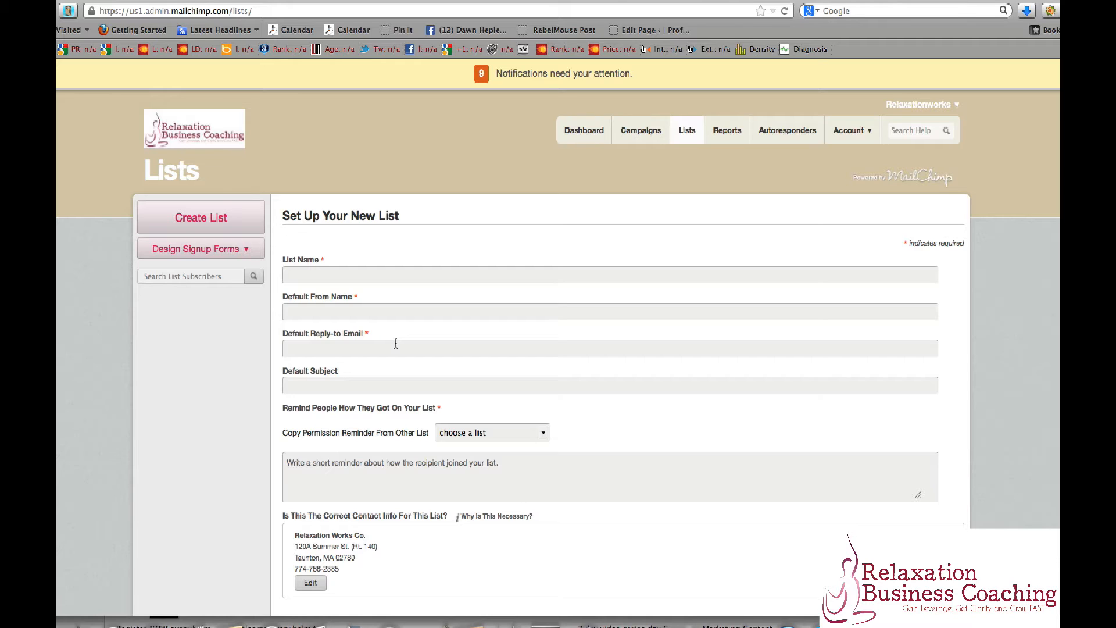
Fill in the new list's default subject with the suggested "{Green Juice for Stress Relief and Health}".
left_click(380, 385)
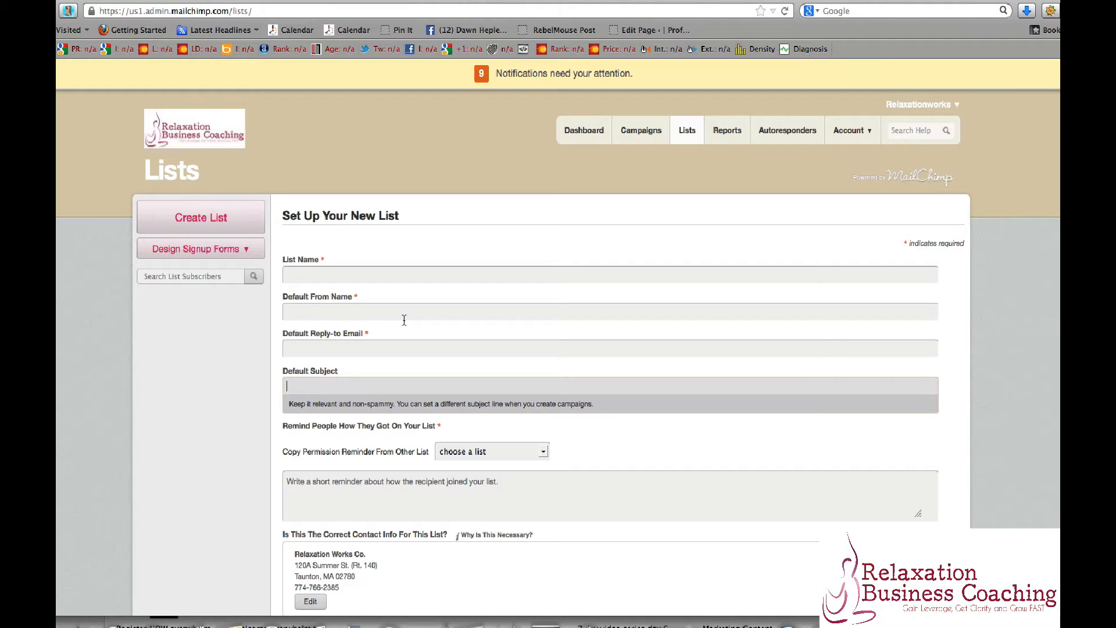
type("{")
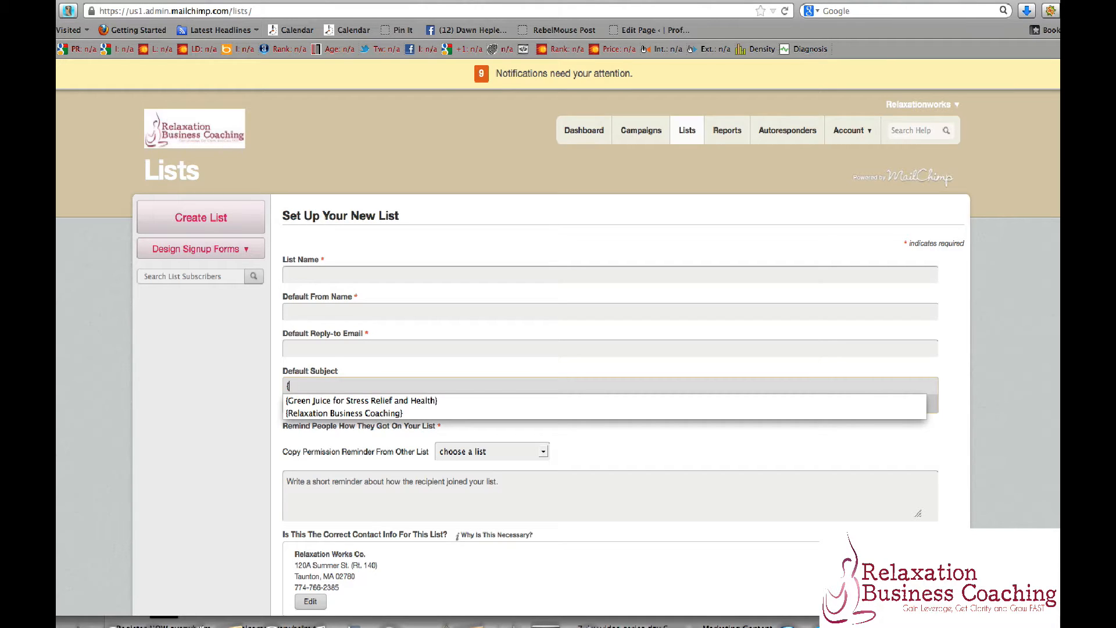
left_click(417, 404)
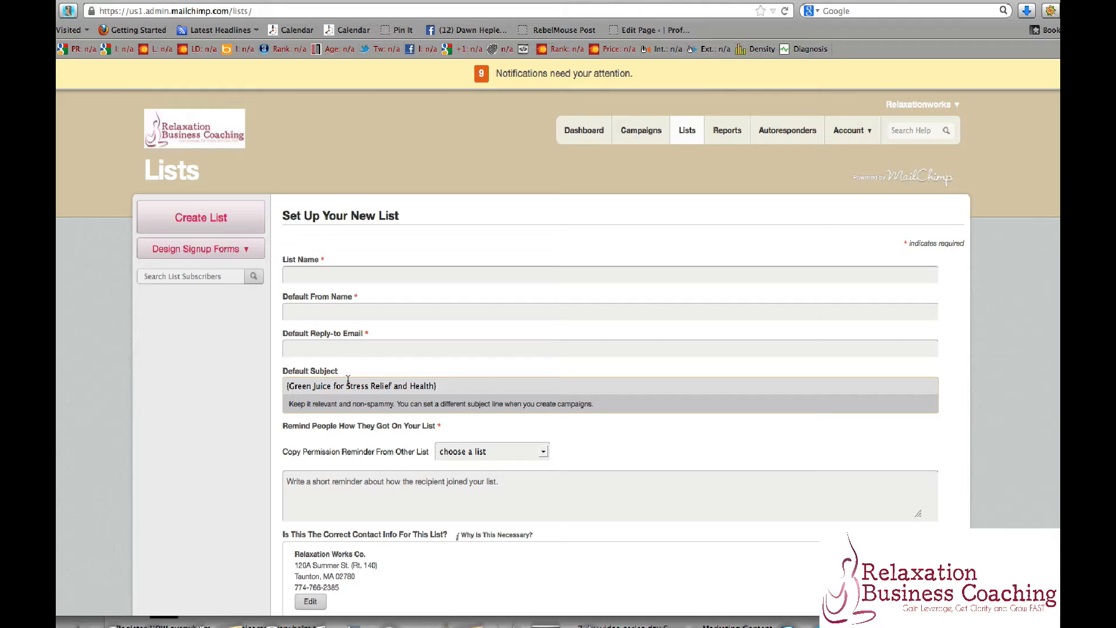
left_click(456, 386)
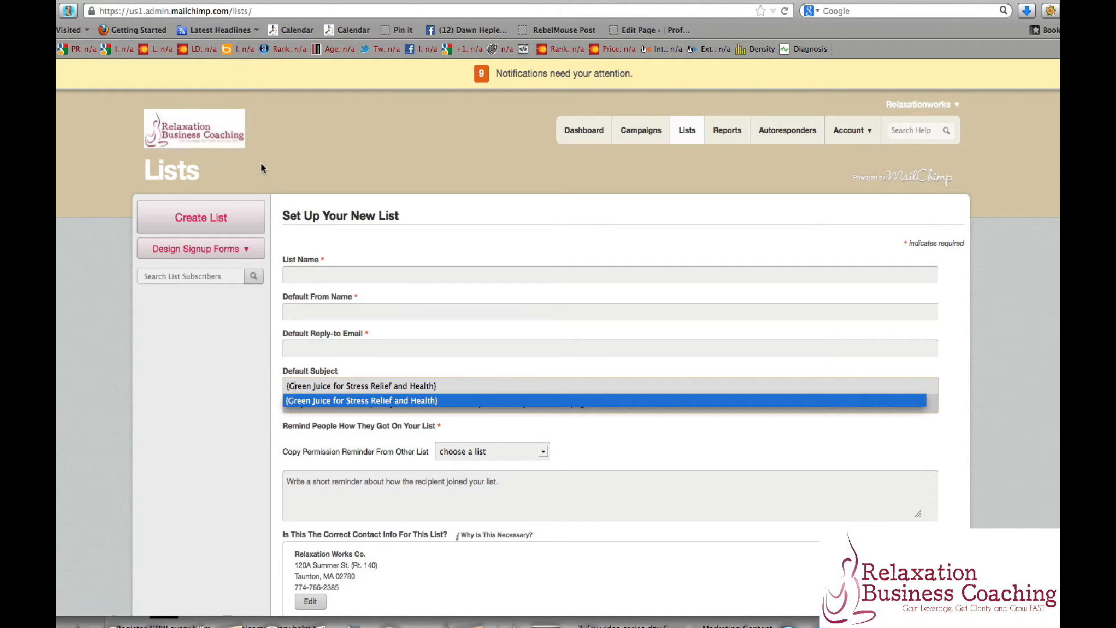
Open the form designer of the existing Green Juice for Stress Relief and Health list.
left_click(679, 145)
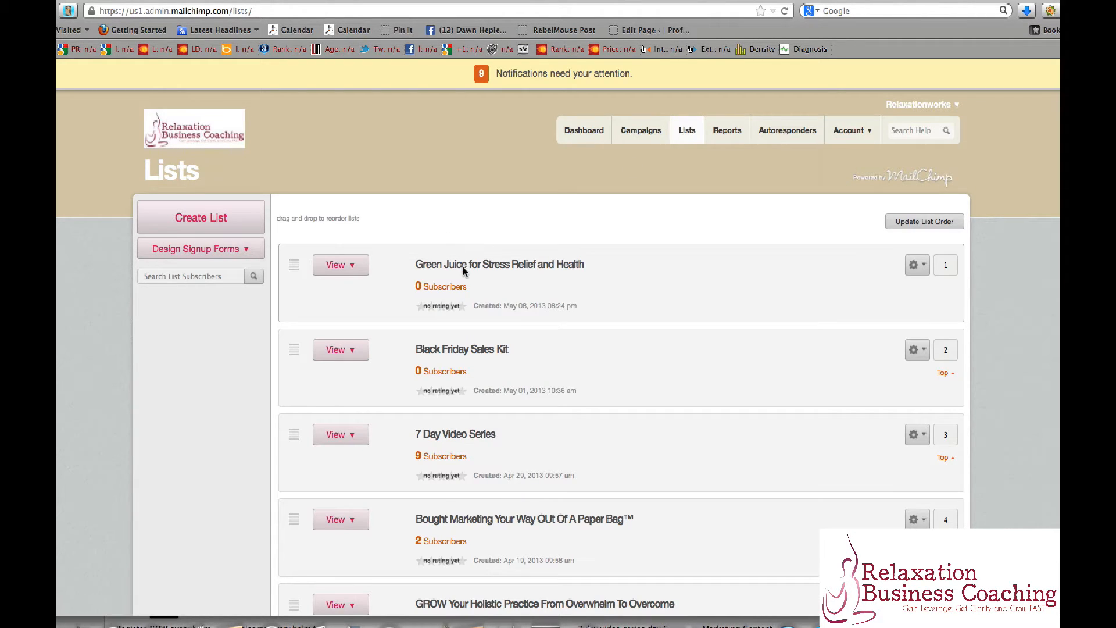
left_click(434, 291)
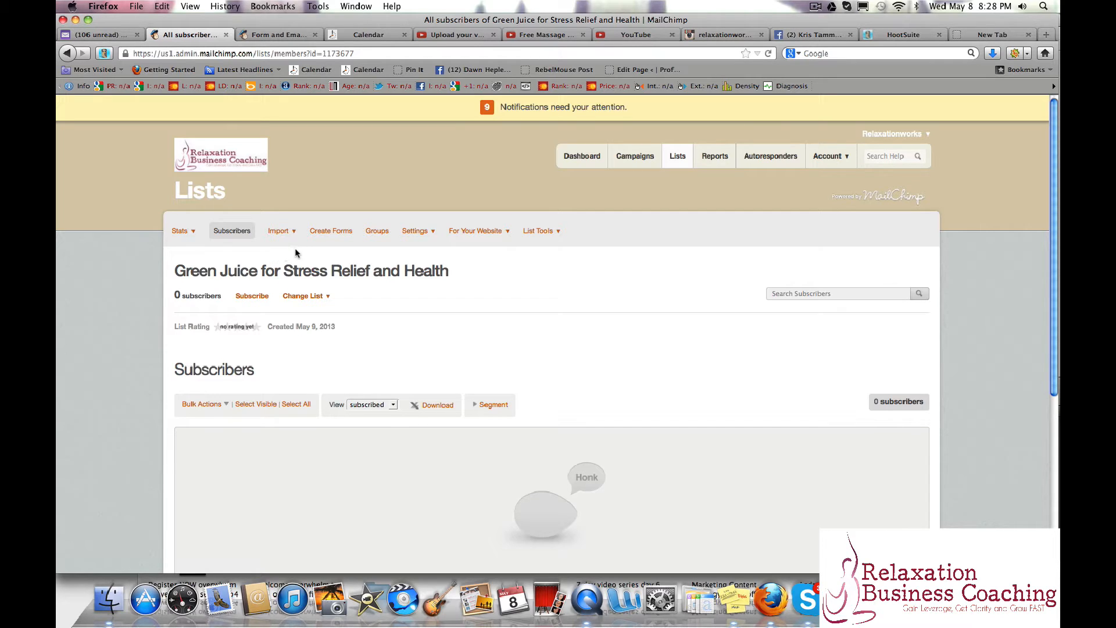
left_click(325, 236)
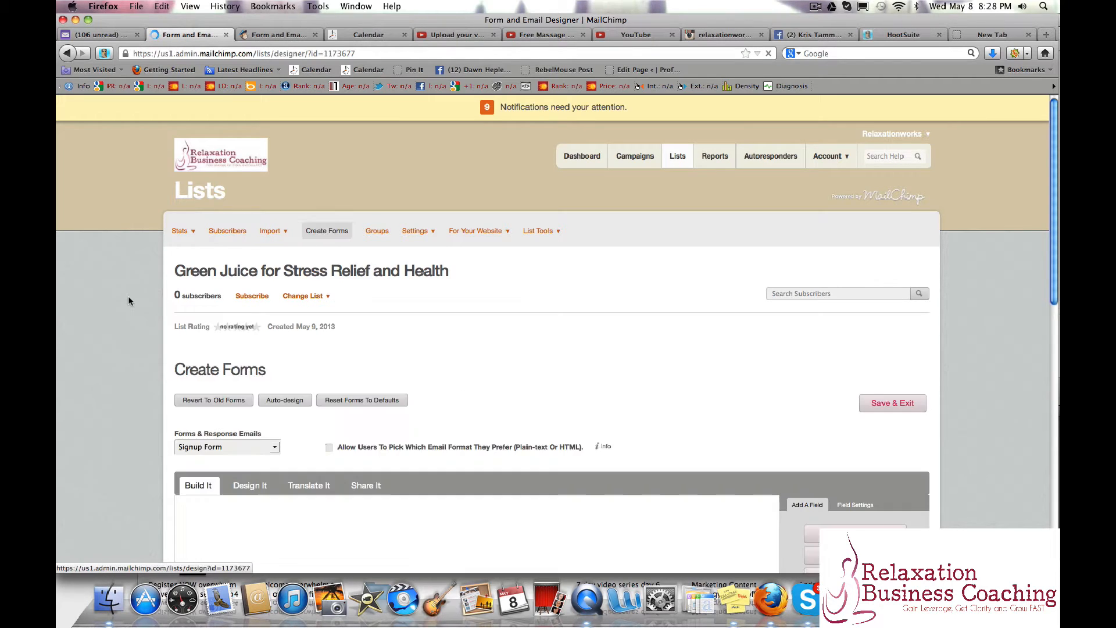
Open the header image designer for the title of the list's signup form.
scroll(129, 301, "down", 3)
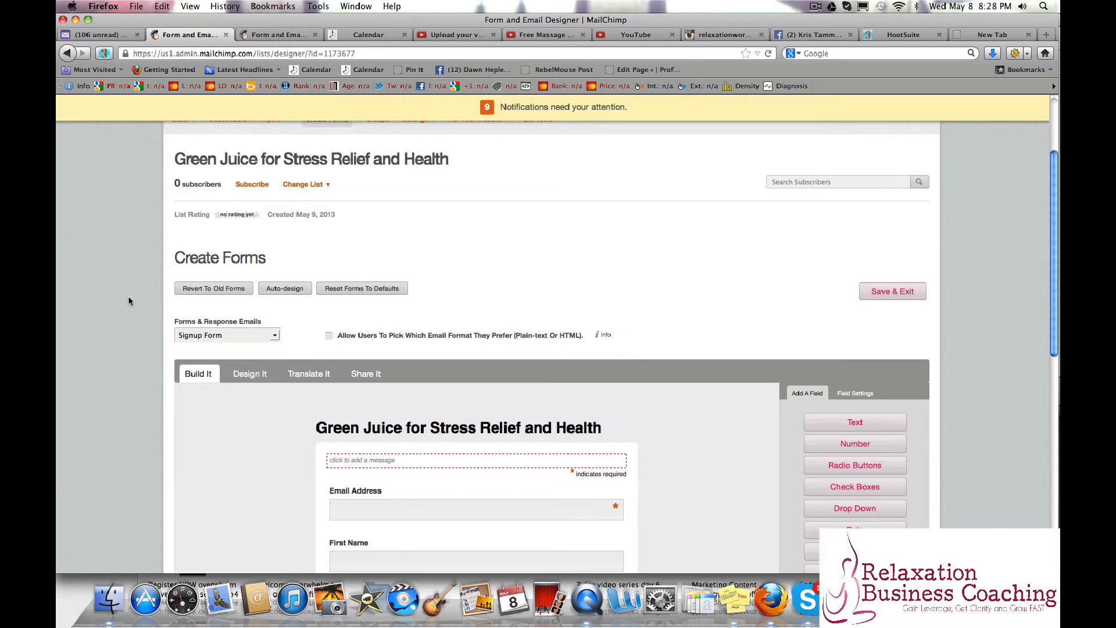
scroll(124, 293, "down", 7)
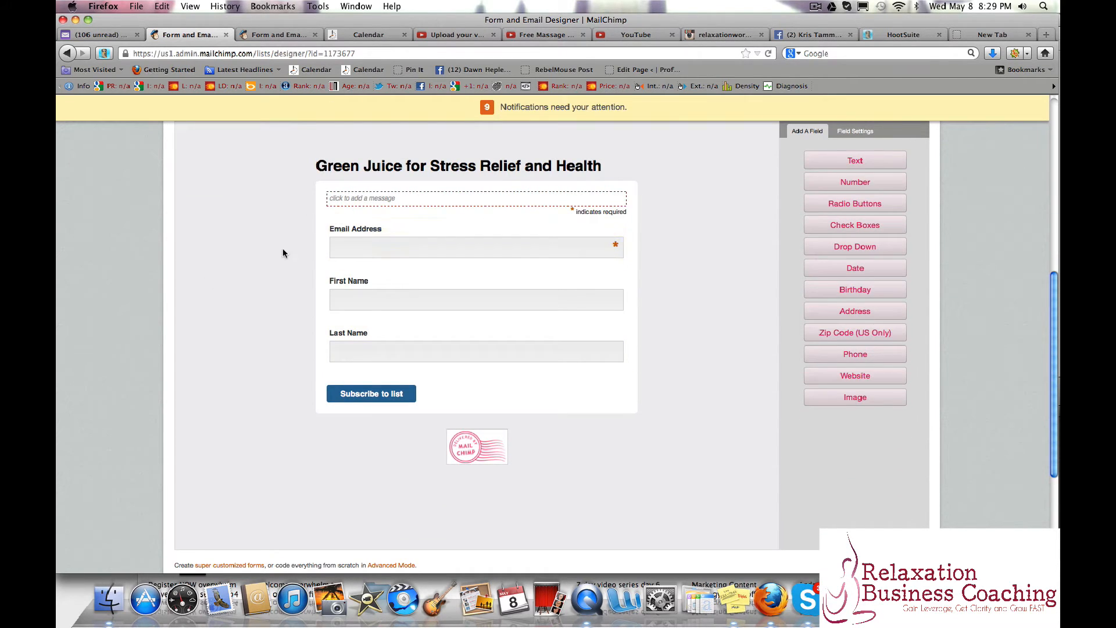
scroll(283, 253, "up", 3)
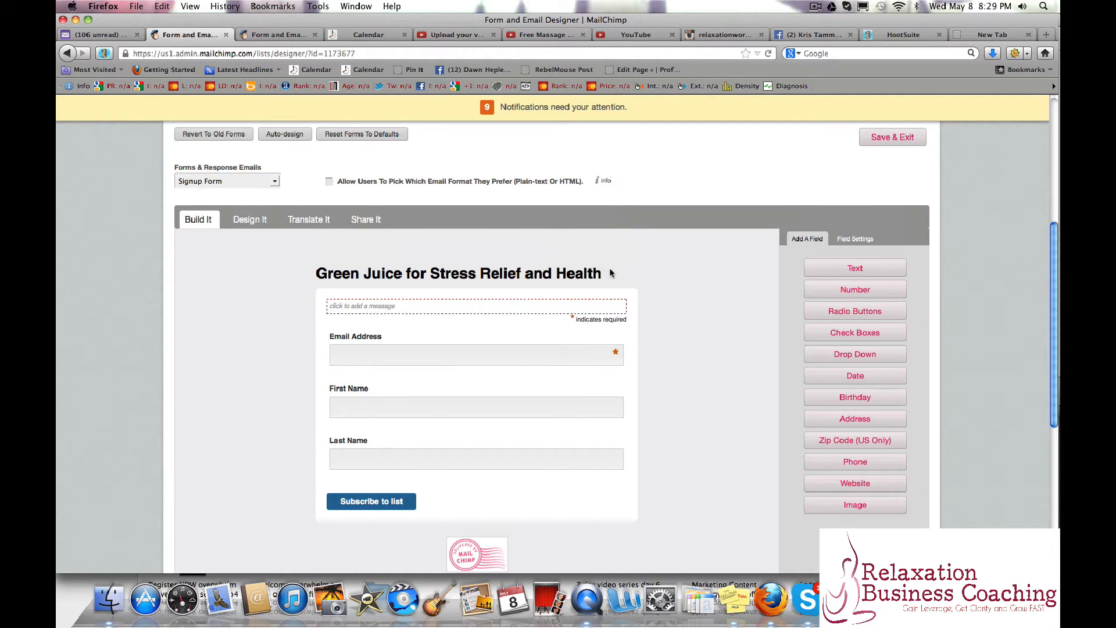
mouse_move(556, 279)
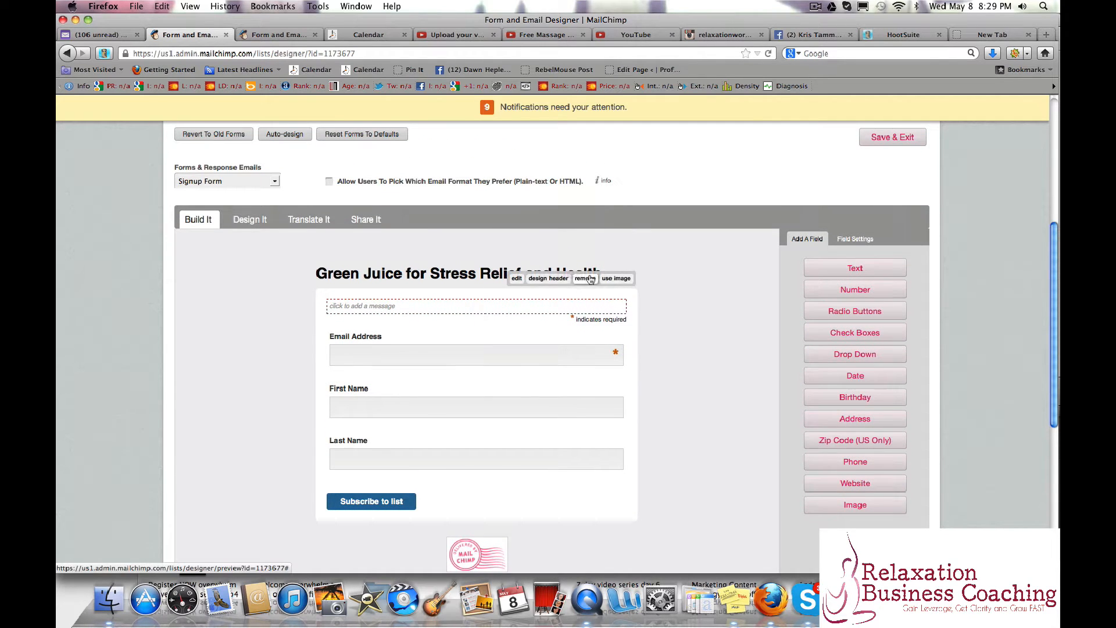
left_click(546, 280)
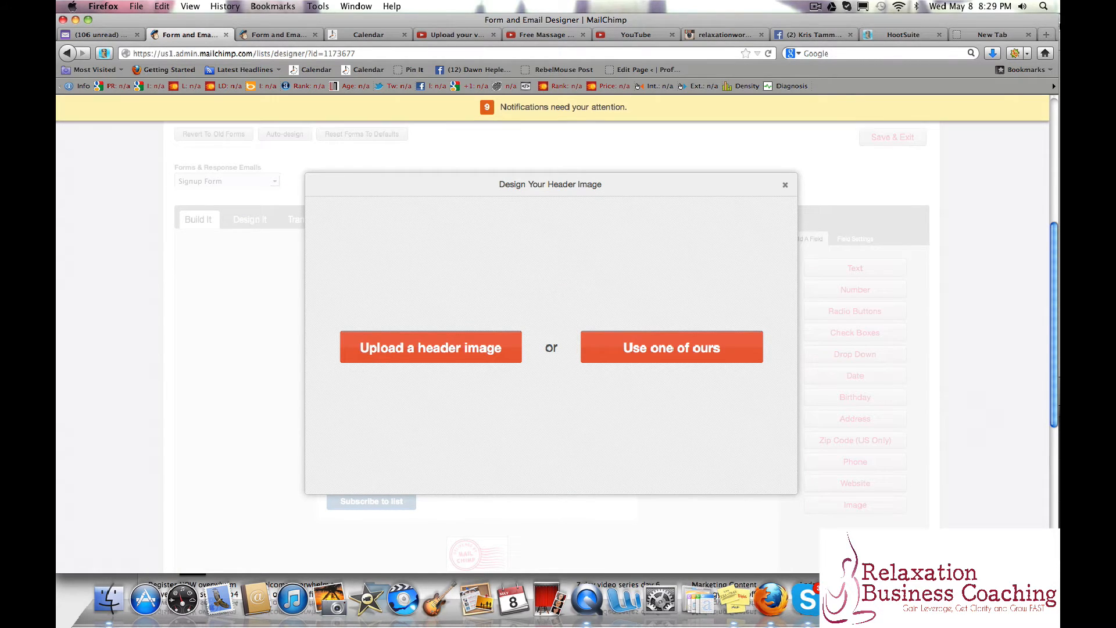
Switch to PicMonkey and open the desktop image "Screen shot 2013-05-08 at 8.05.43 PM" for editing.
left_click(1003, 36)
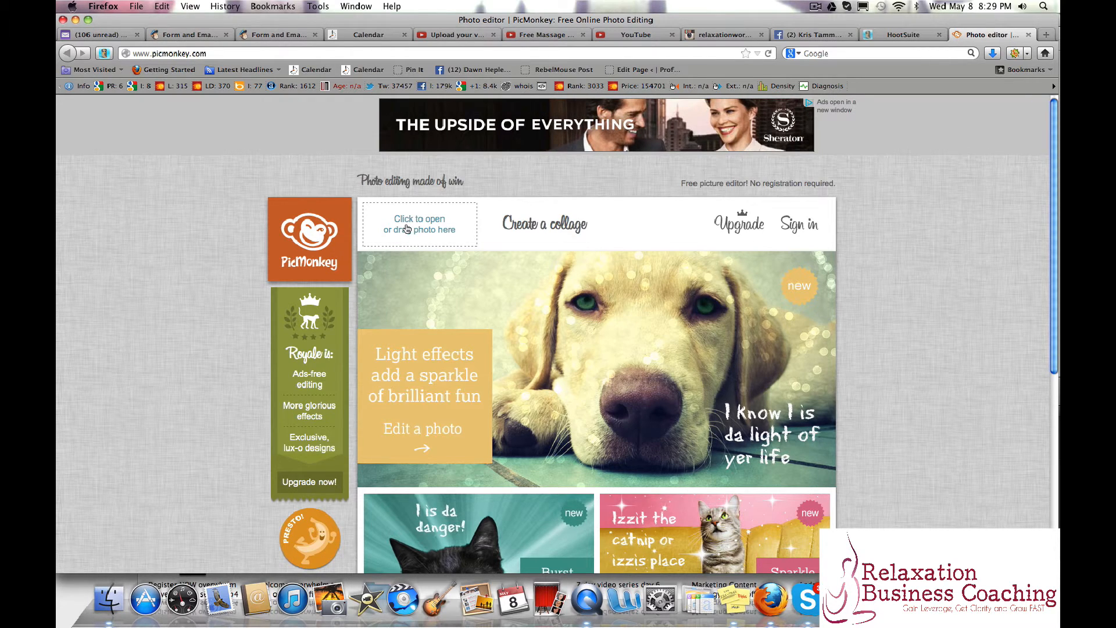
left_click(407, 228)
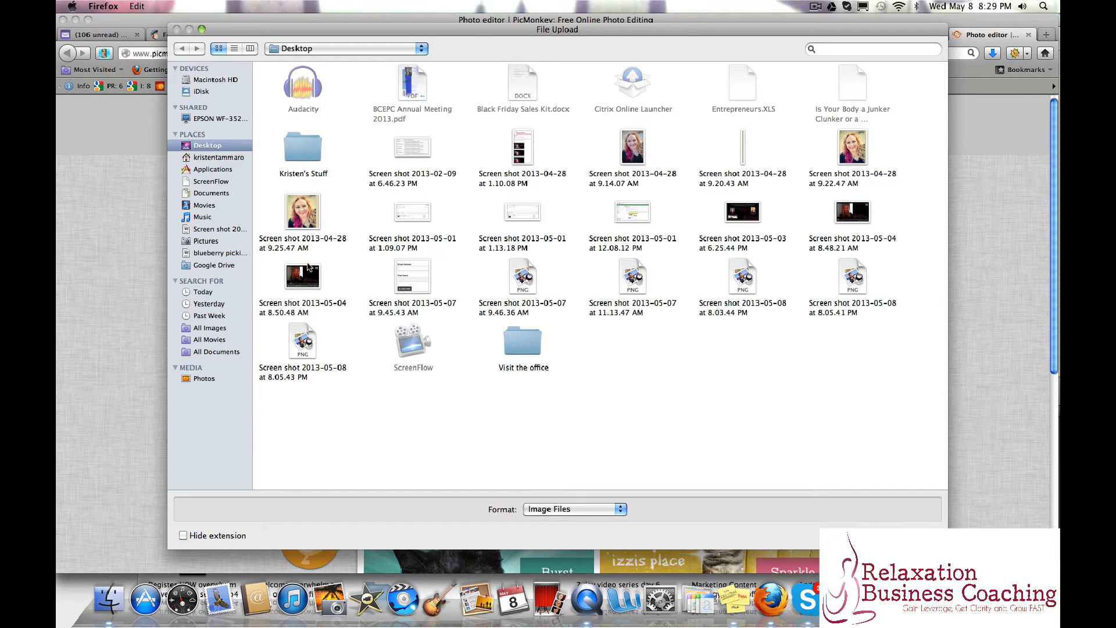
double_click(294, 339)
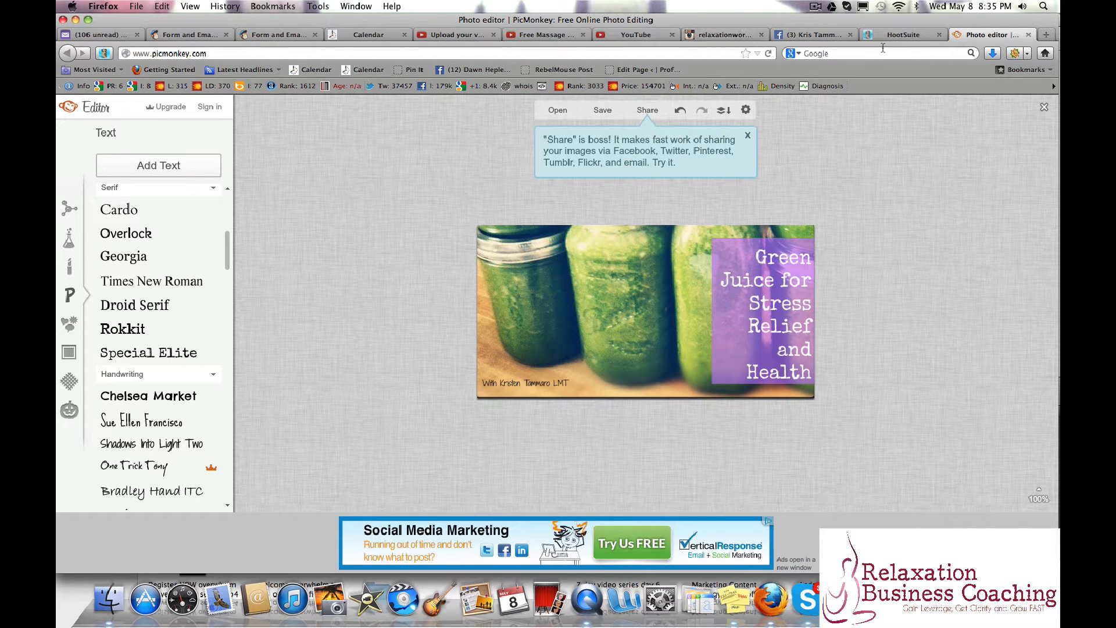
Switch back to MailChimp and upload "green juice stress relief .jpg" from the computer as the signup form's header image.
left_click(200, 36)
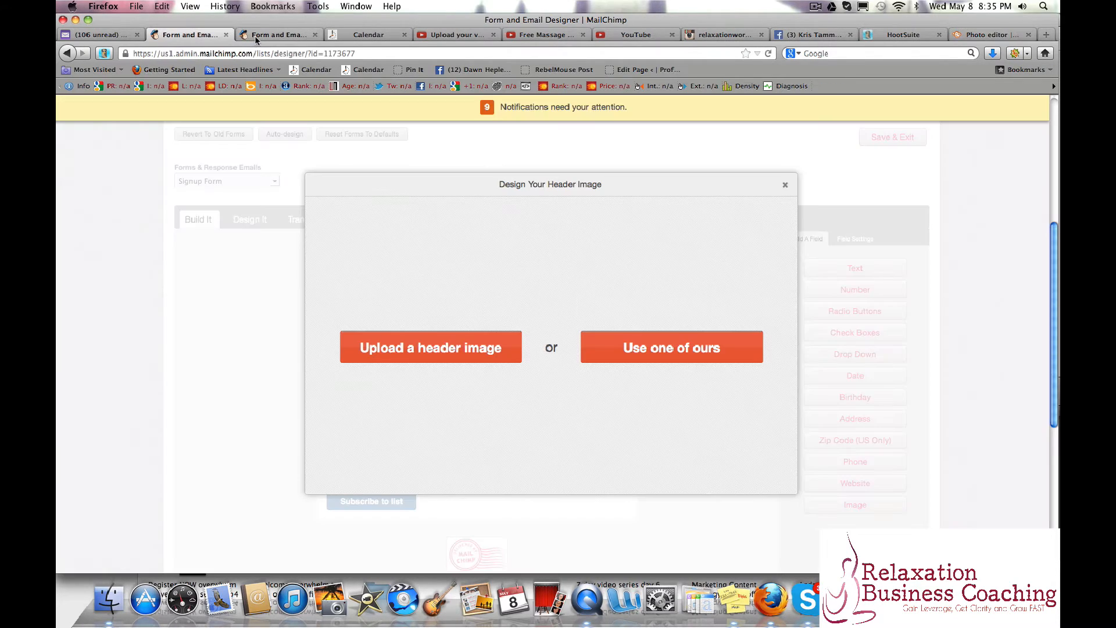
left_click(257, 36)
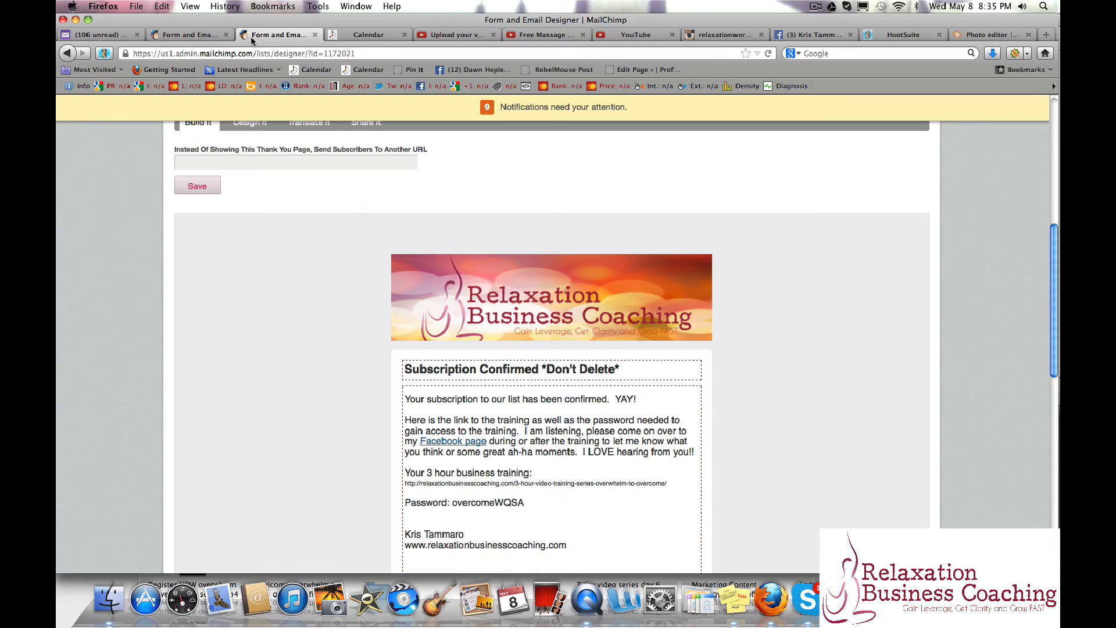
left_click(200, 36)
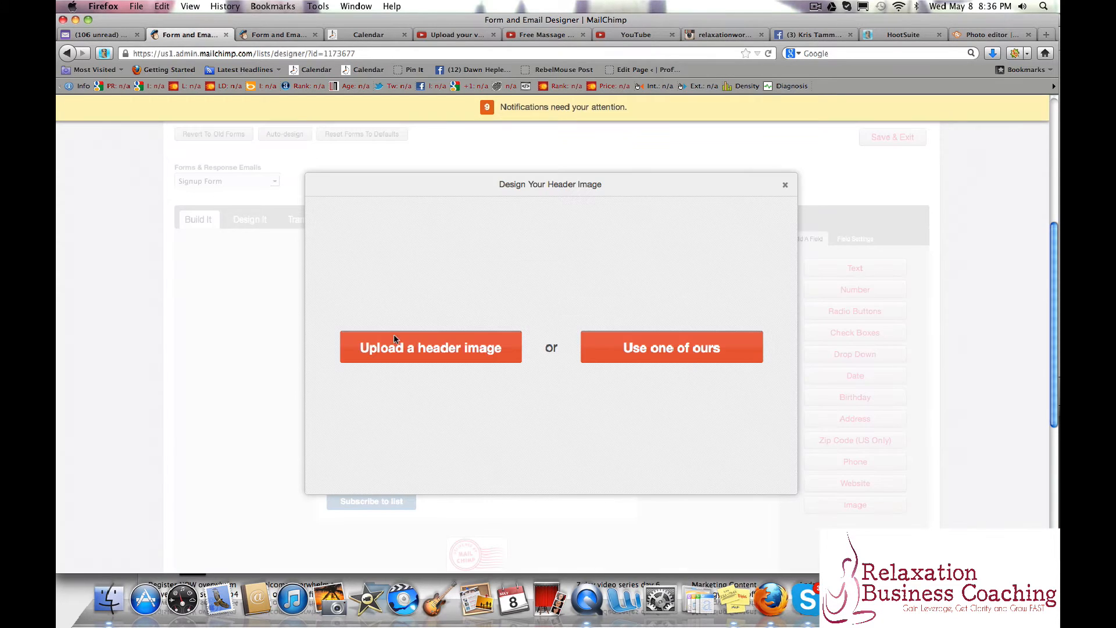
left_click(449, 349)
left_click(748, 349)
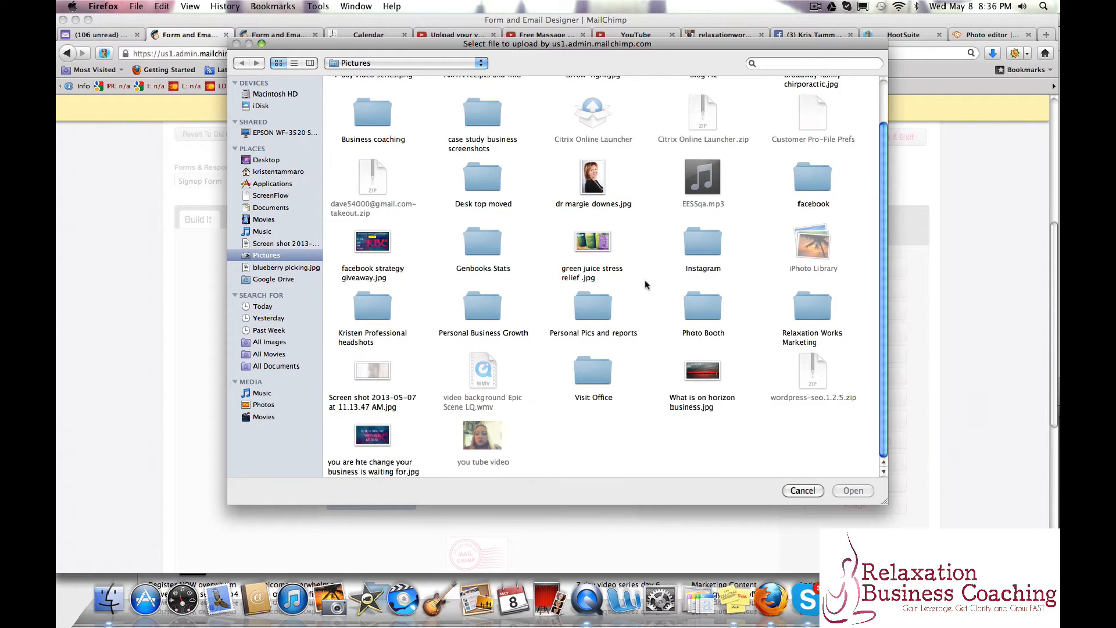
double_click(597, 242)
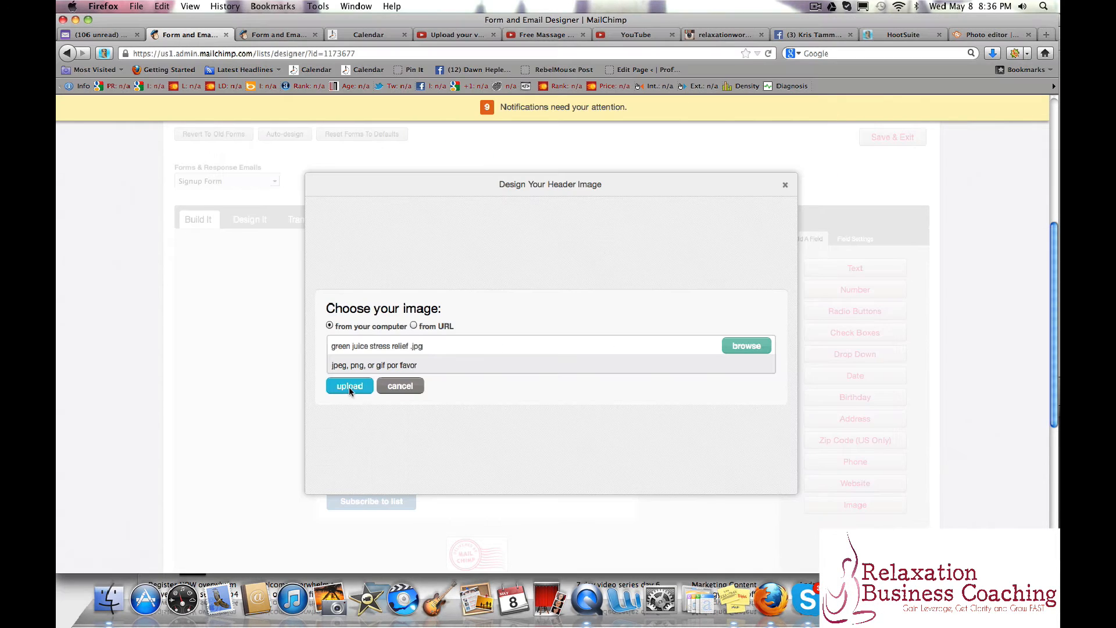
left_click(349, 386)
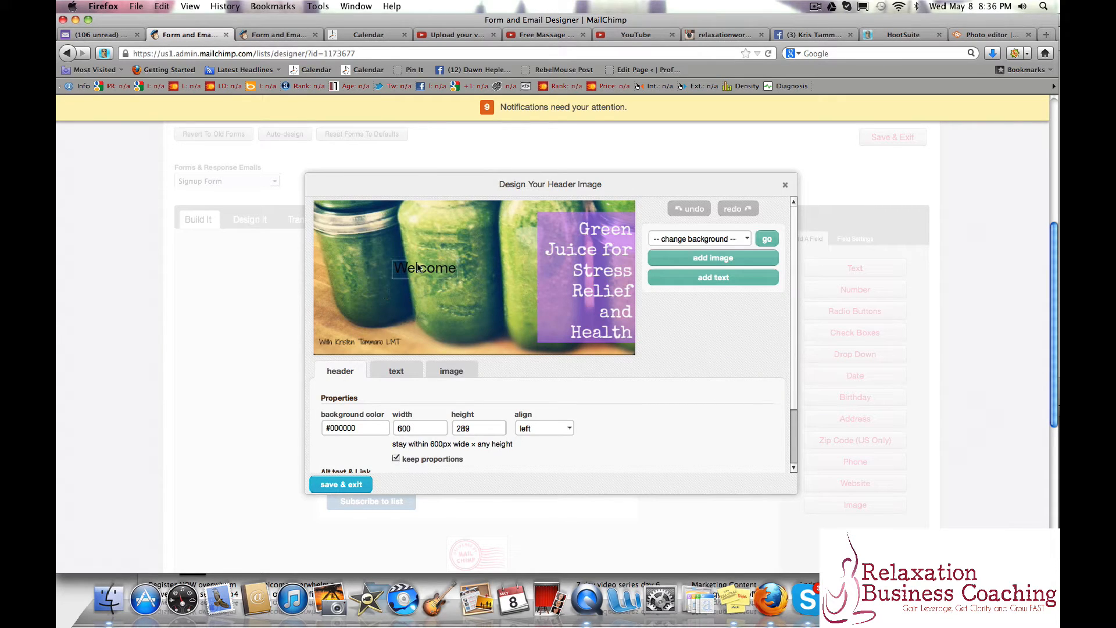
Remove the Welcome text from the header image, then save the header with center alignment.
left_click(458, 260)
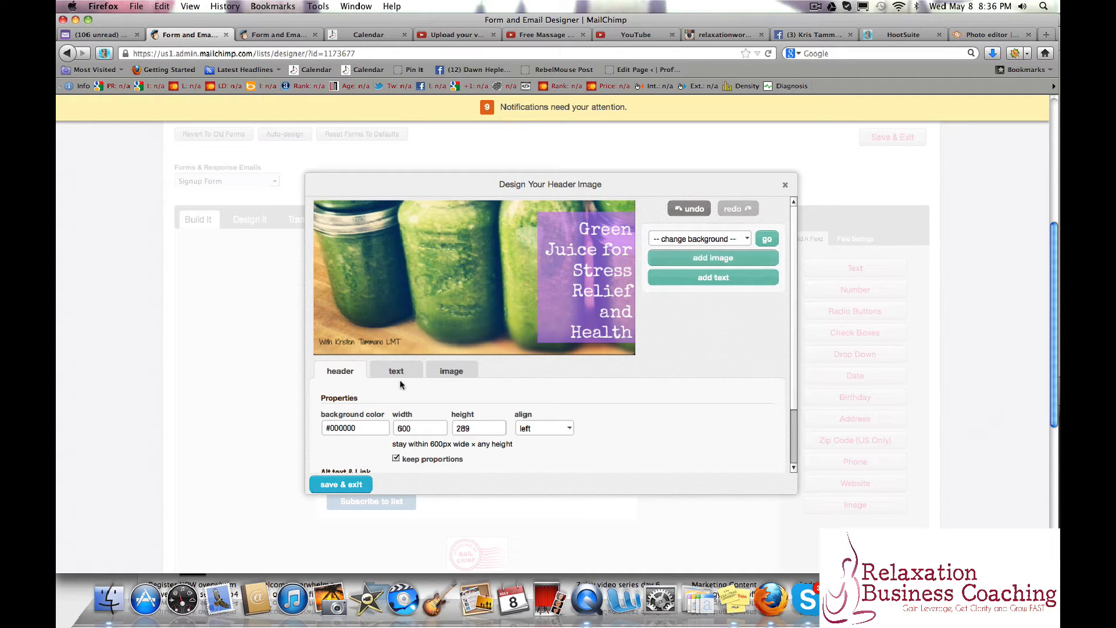
left_click(539, 431)
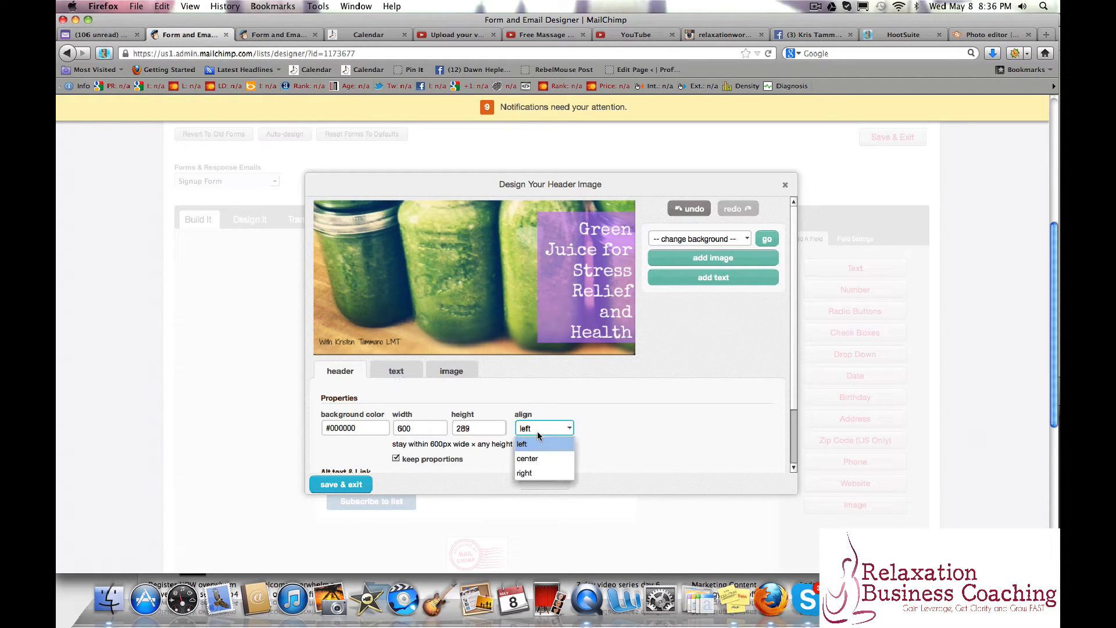
left_click(527, 459)
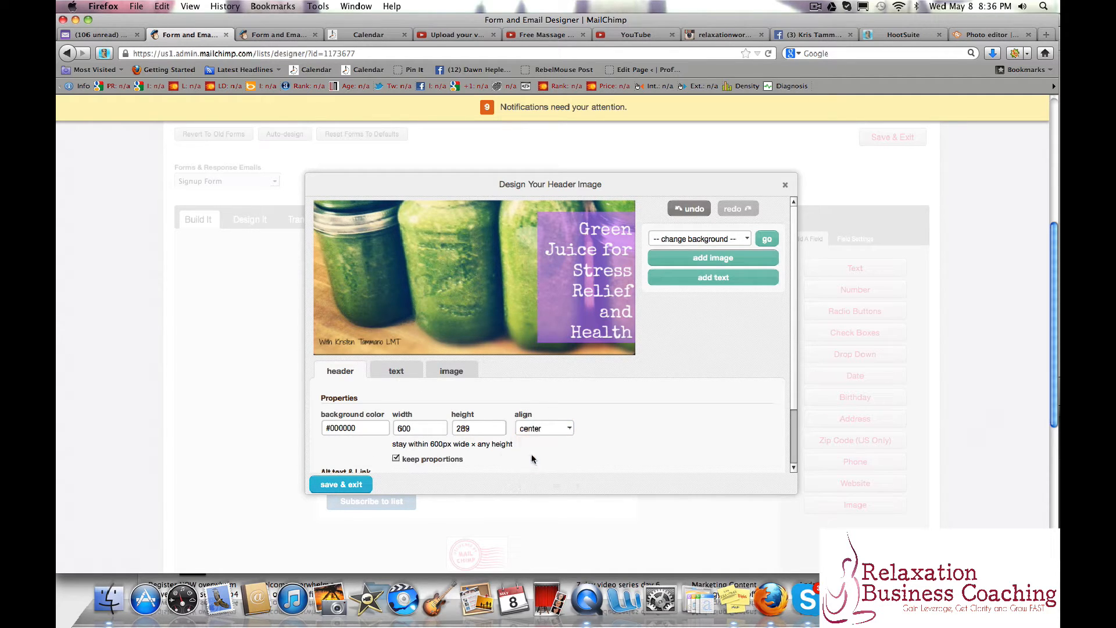
left_click(361, 482)
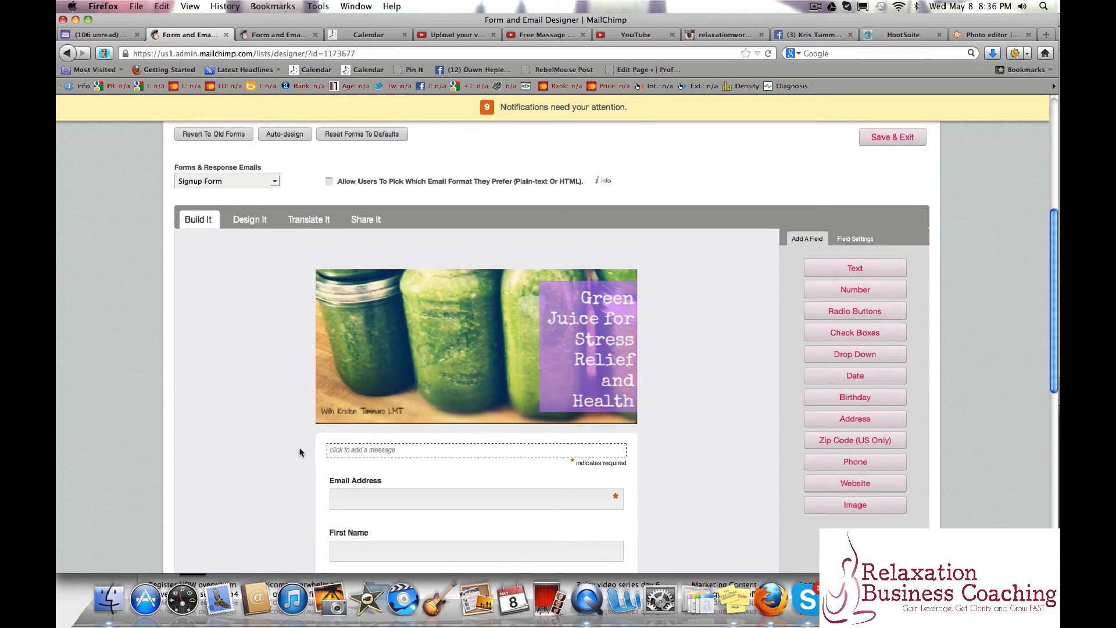
Add the message "Get your information about juicing for stress relief and health!" above the signup form's fields and save it.
mouse_move(548, 457)
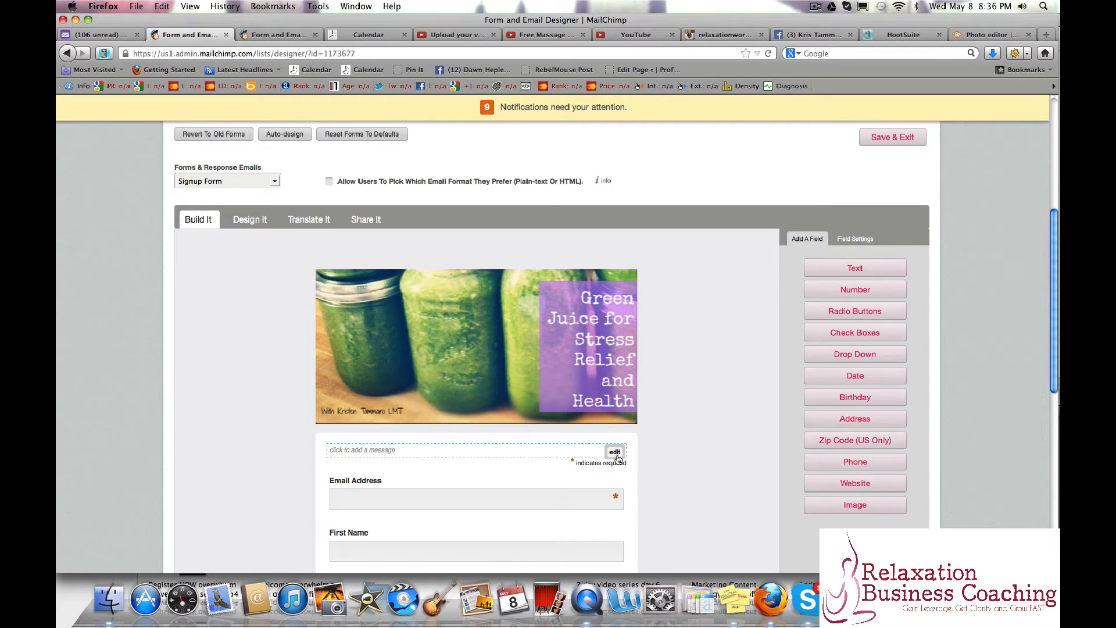
left_click(508, 457)
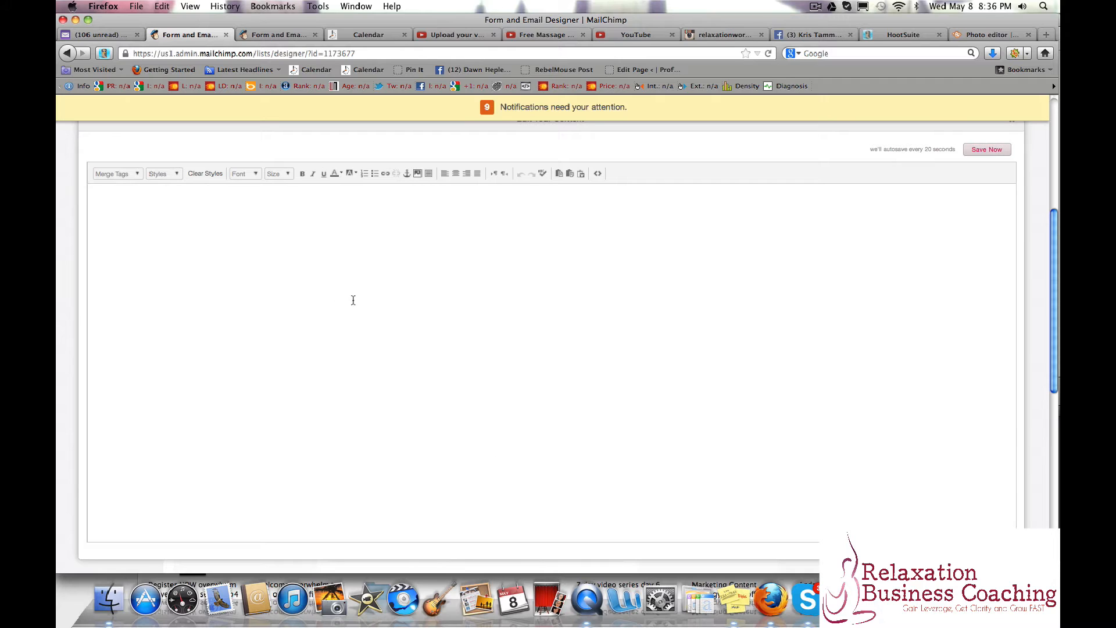
left_click(210, 241)
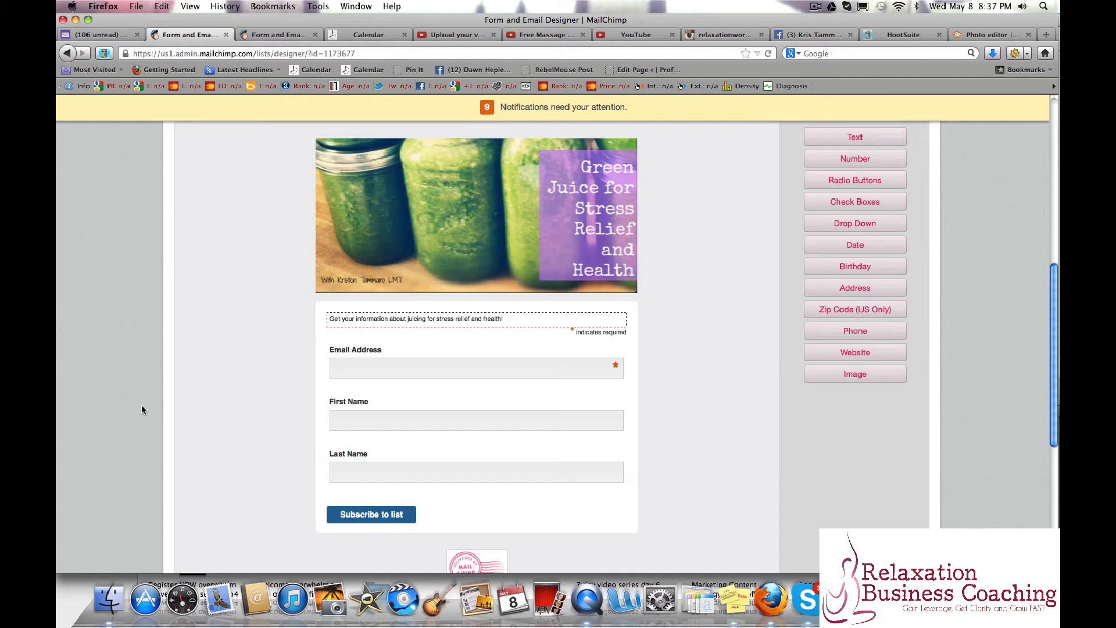
Make the First Name field of the signup form required and save the field.
scroll(136, 388, "up", 3)
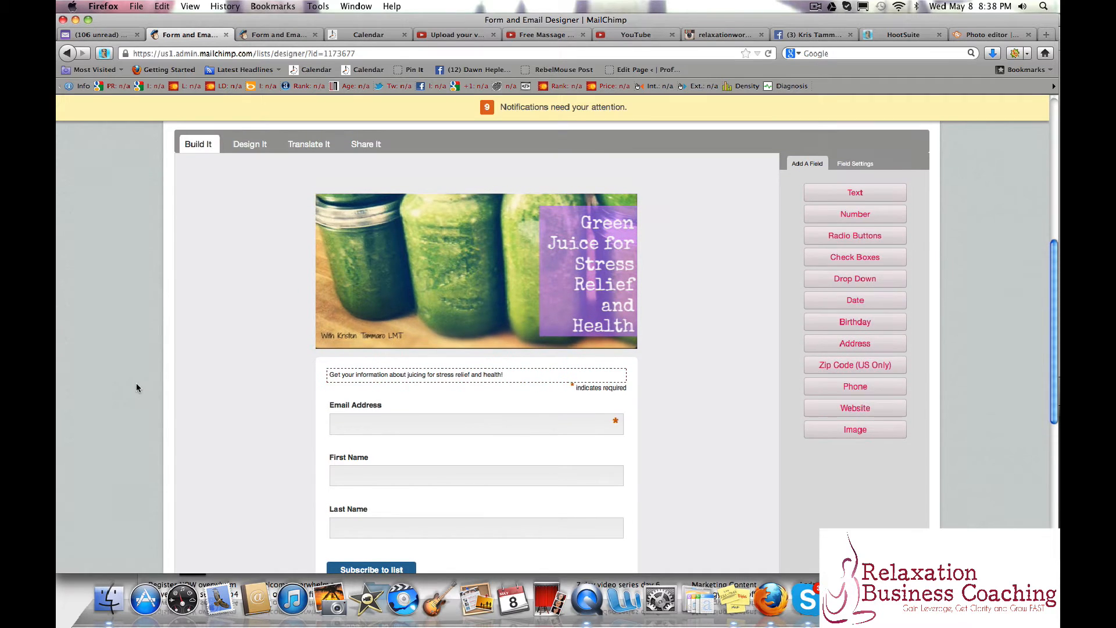
scroll(136, 388, "up", 2)
scroll(136, 388, "down", 2)
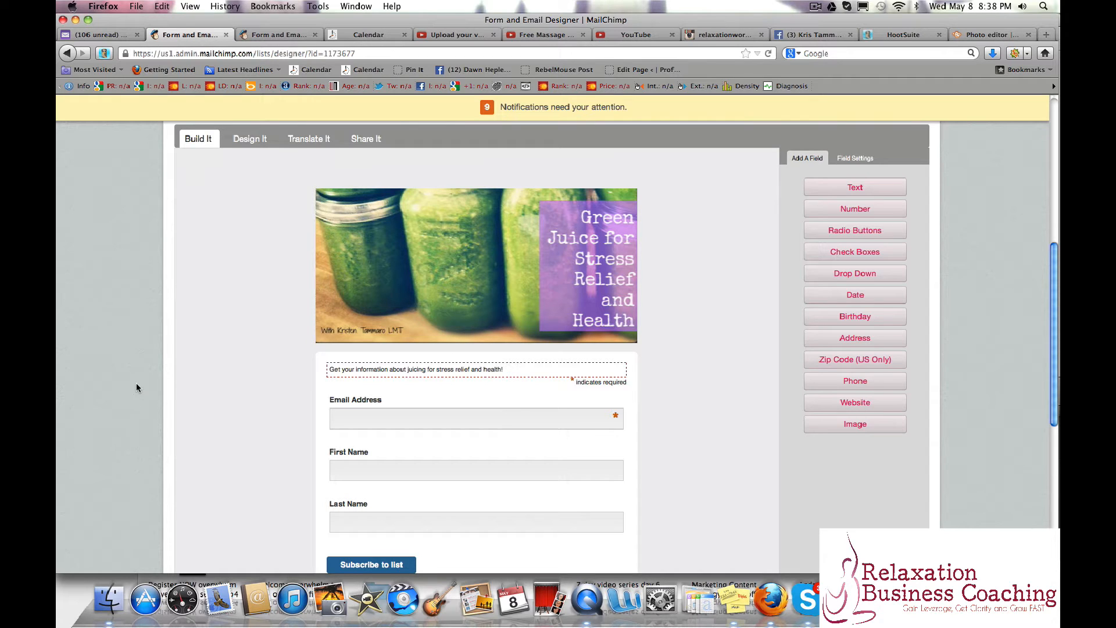
left_click(384, 465)
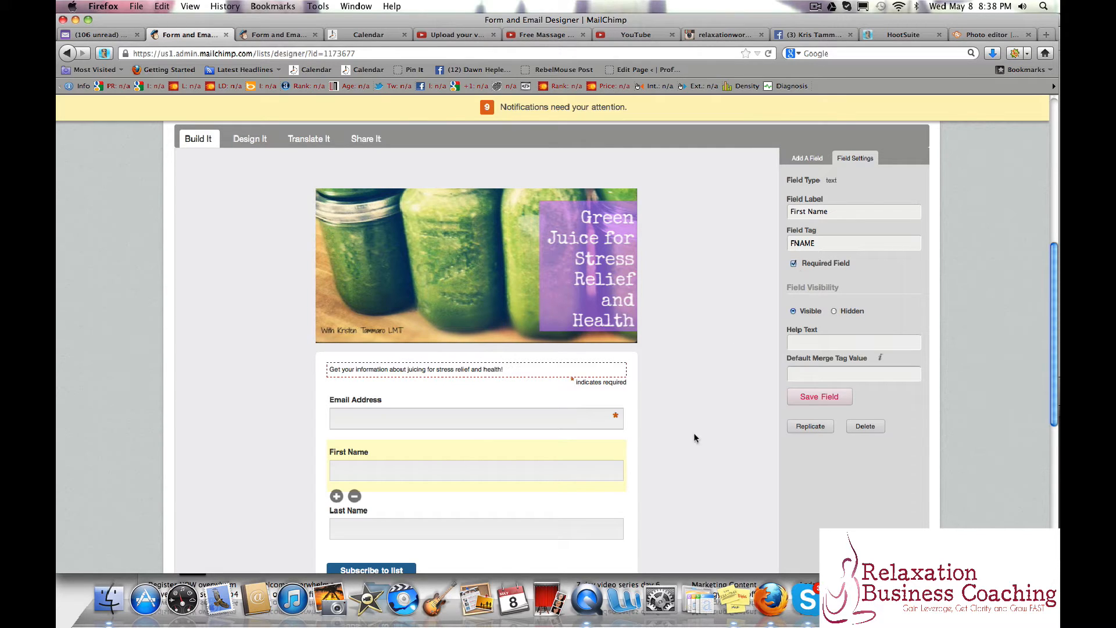
left_click(812, 400)
scroll(658, 459, "down", 3)
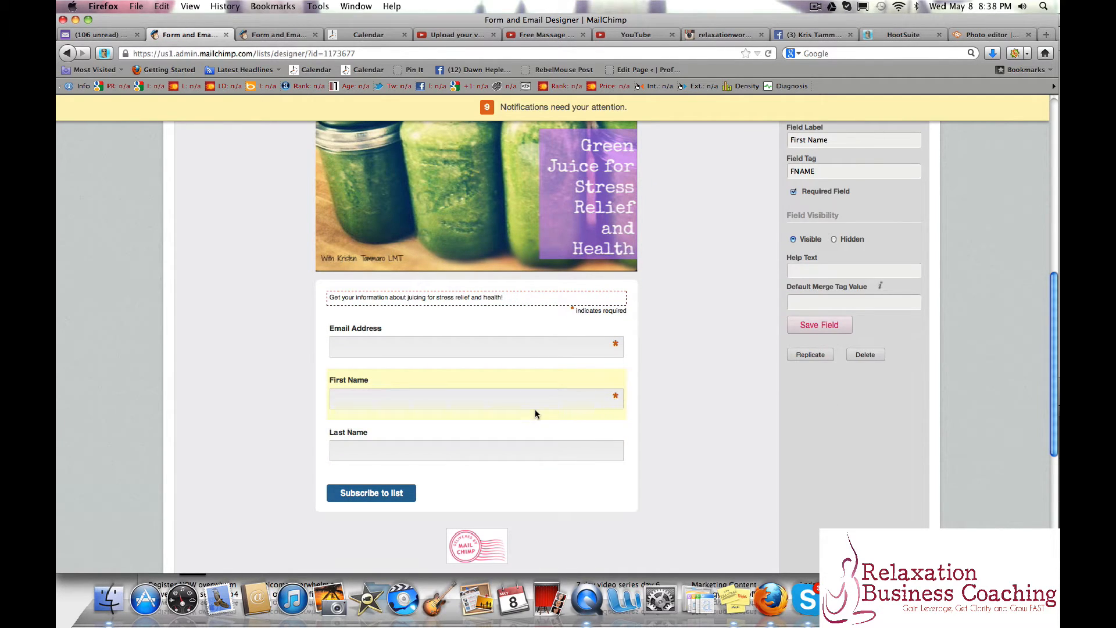
Delete the Last Name field from the signup form, confirming the deletion with the word DELETE.
left_click(490, 451)
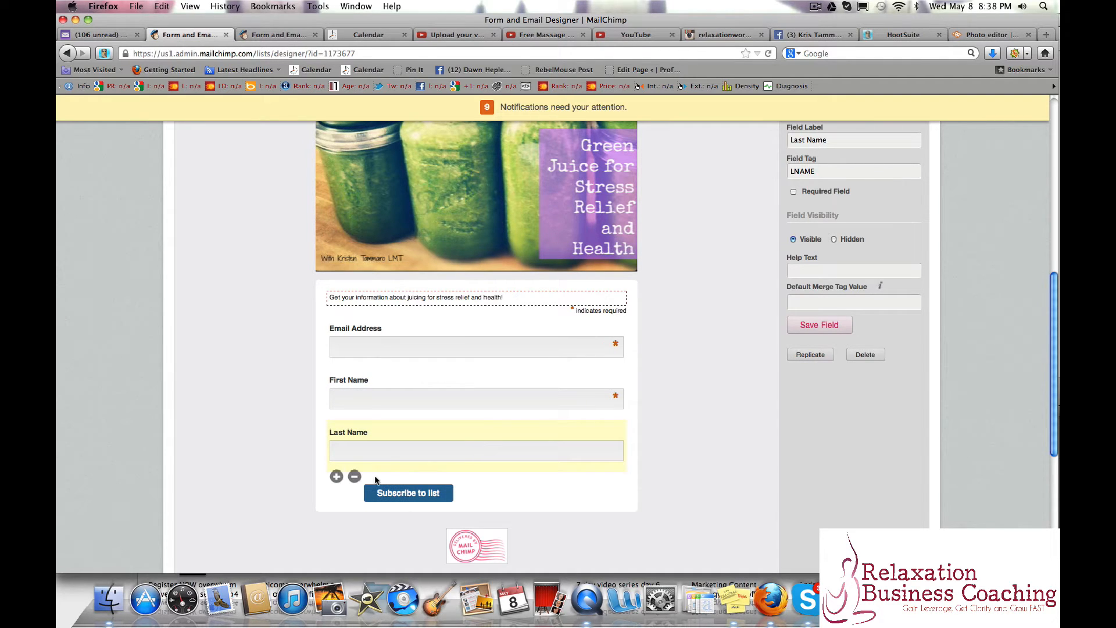
left_click(354, 476)
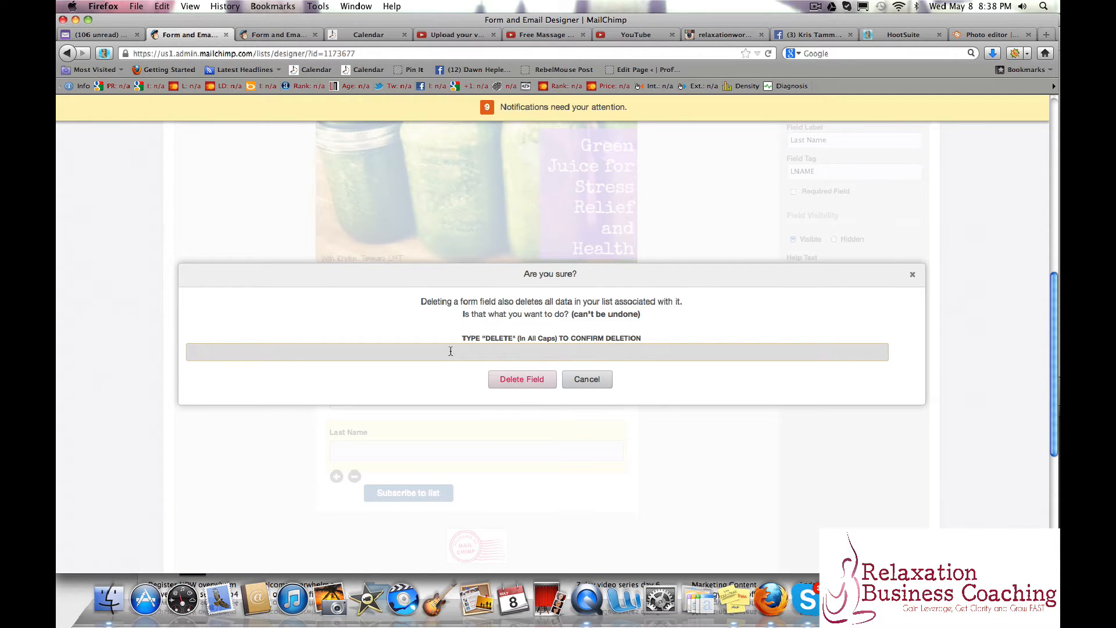
type("DELETE")
left_click(535, 382)
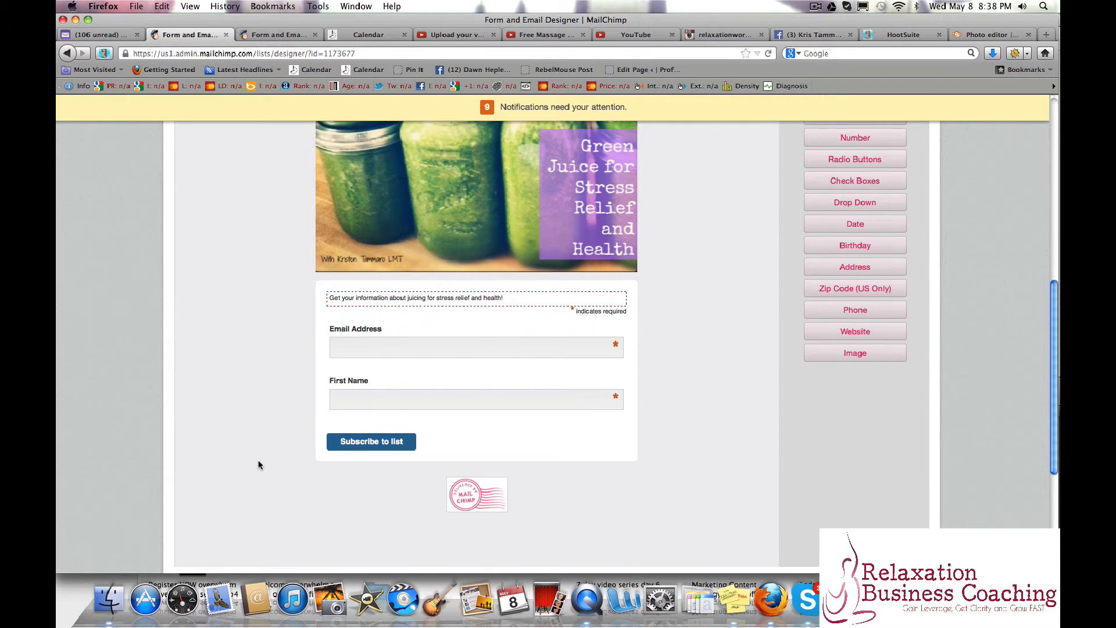
Display the Signup Form With Alerts version and examine how error alerts appear on its header, message and fields.
scroll(258, 465, "up", 2)
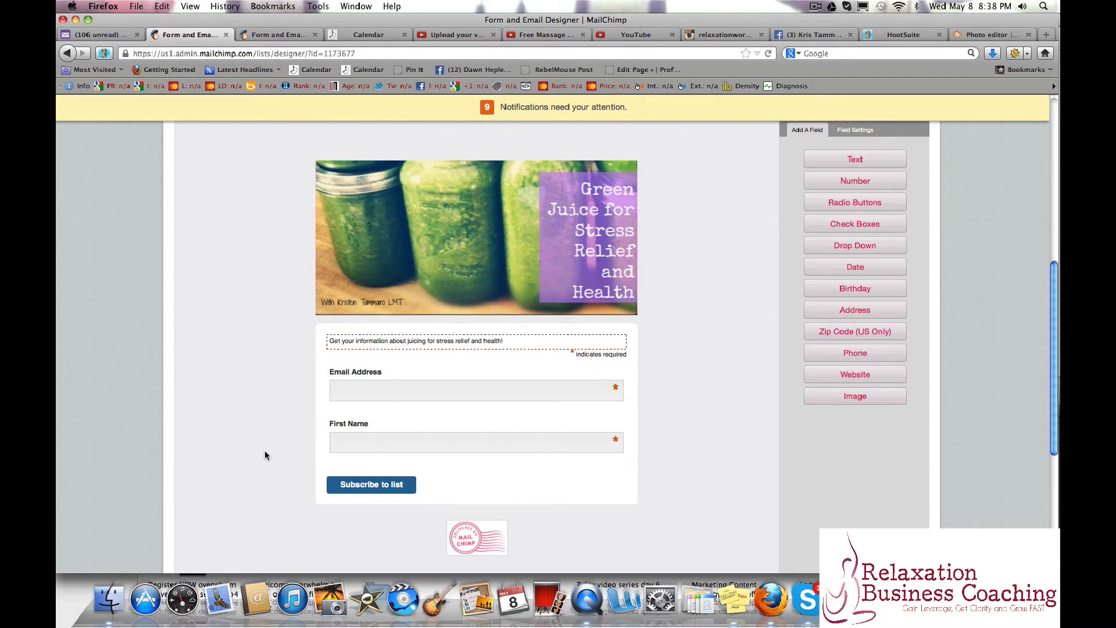
scroll(305, 422, "up", 10)
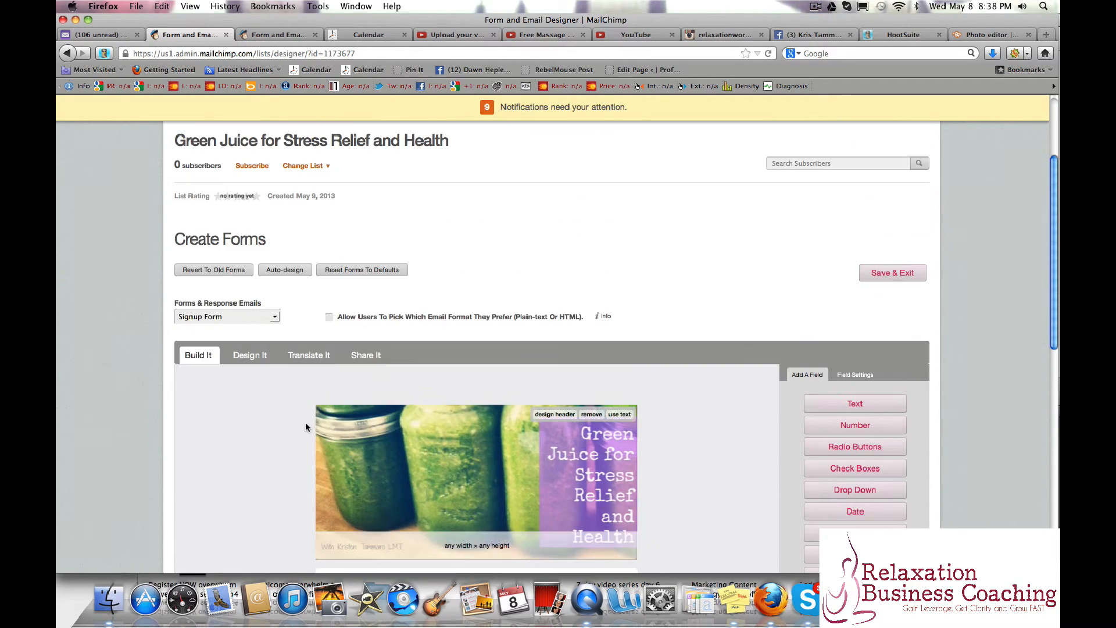
left_click(258, 320)
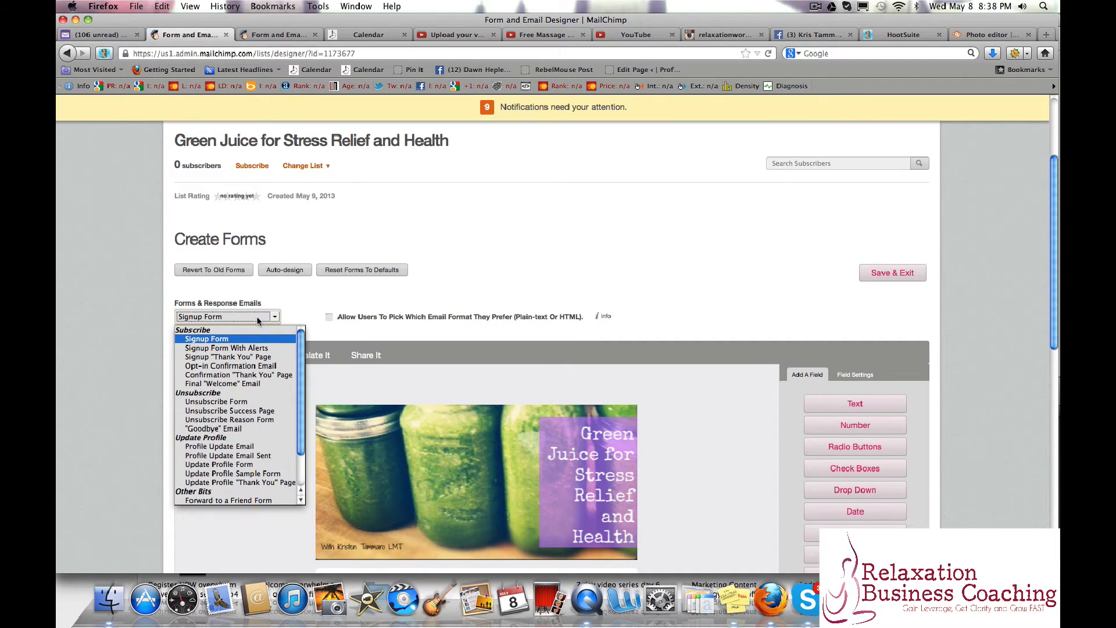
left_click(254, 348)
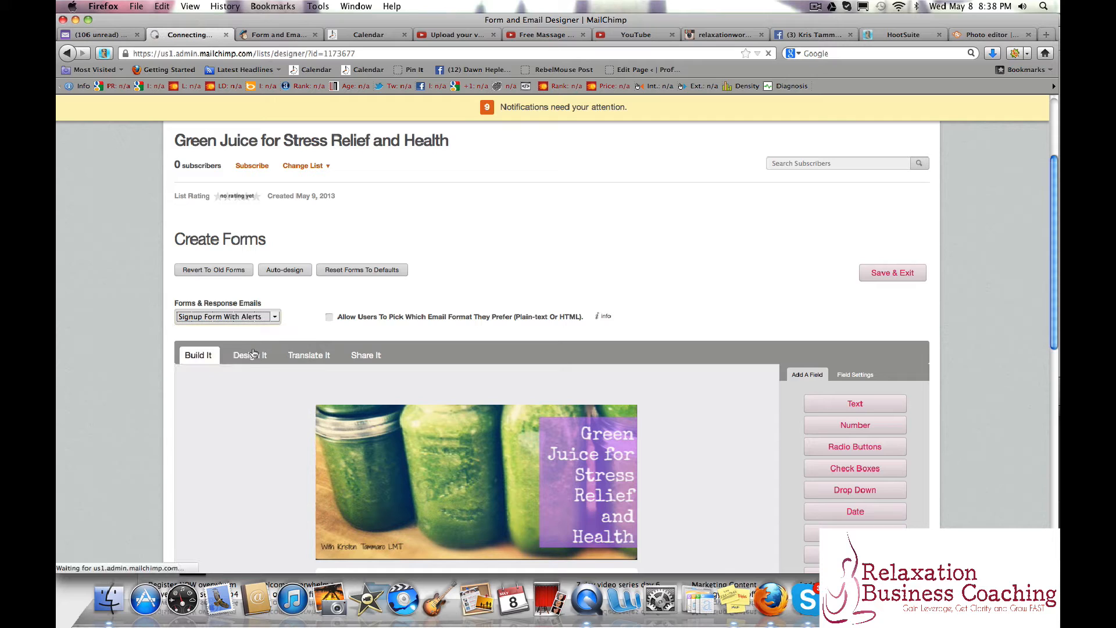
scroll(205, 440, "down", 2)
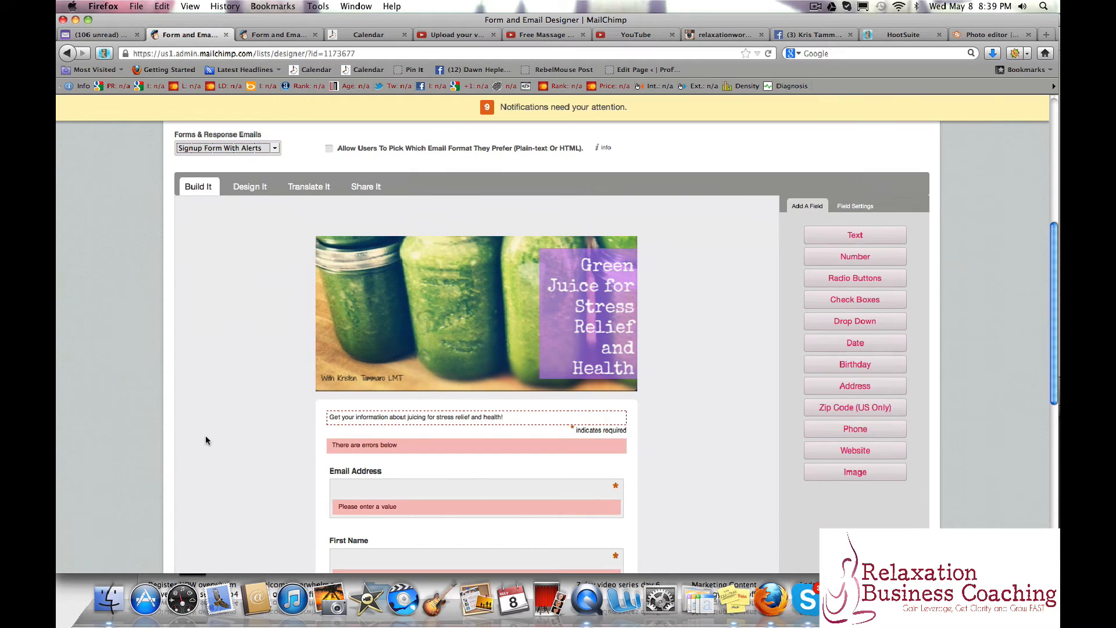
scroll(212, 439, "up", 6)
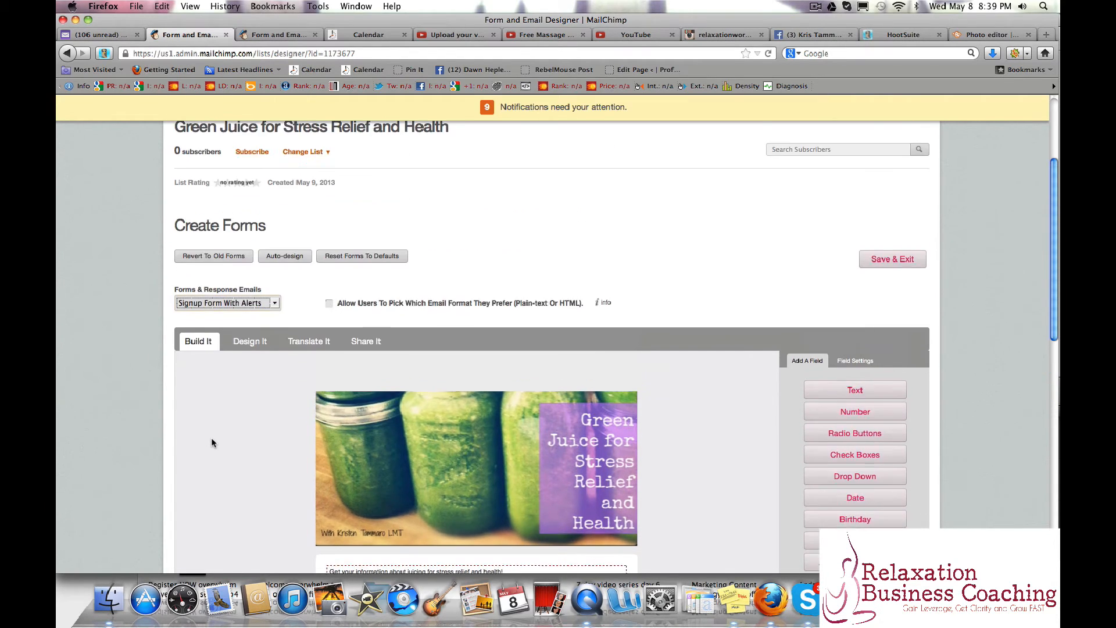
scroll(212, 439, "down", 5)
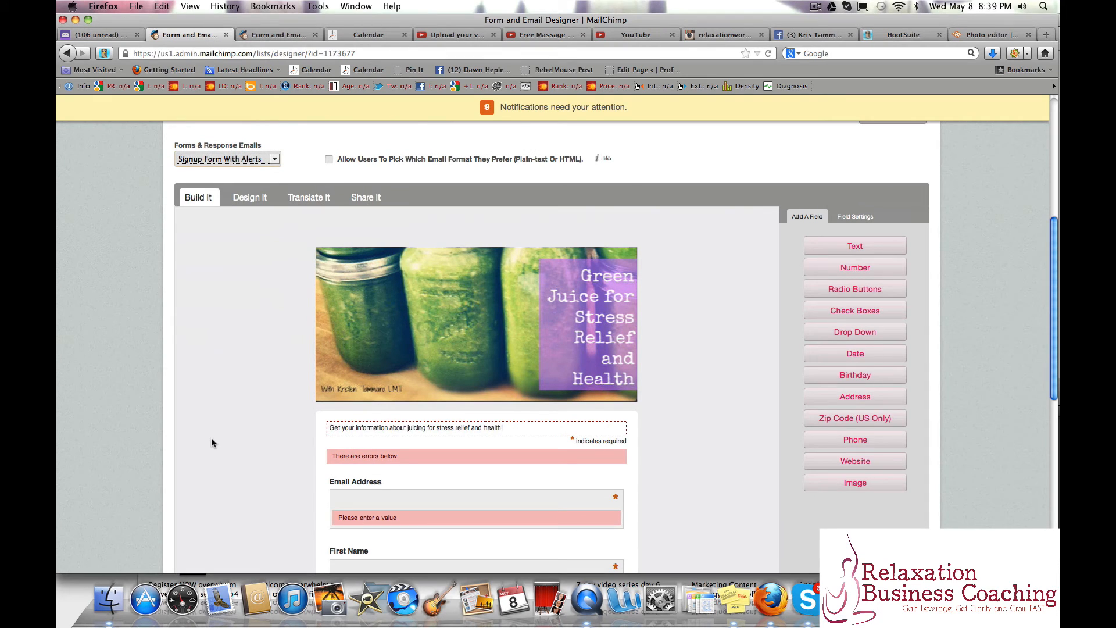
scroll(217, 439, "down", 4)
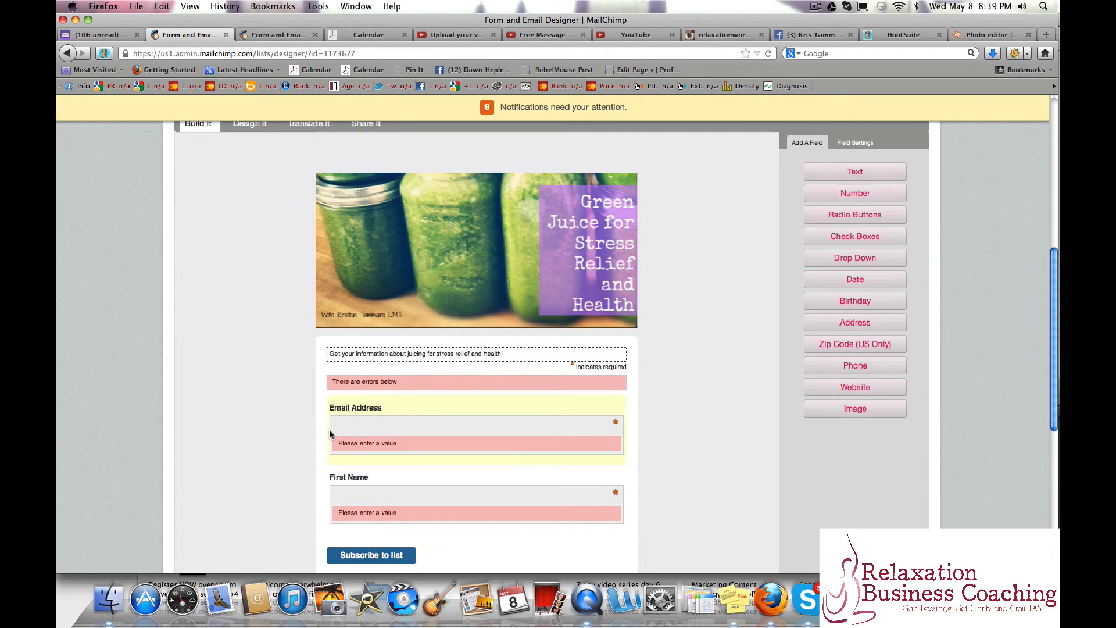
scroll(273, 431, "up", 5)
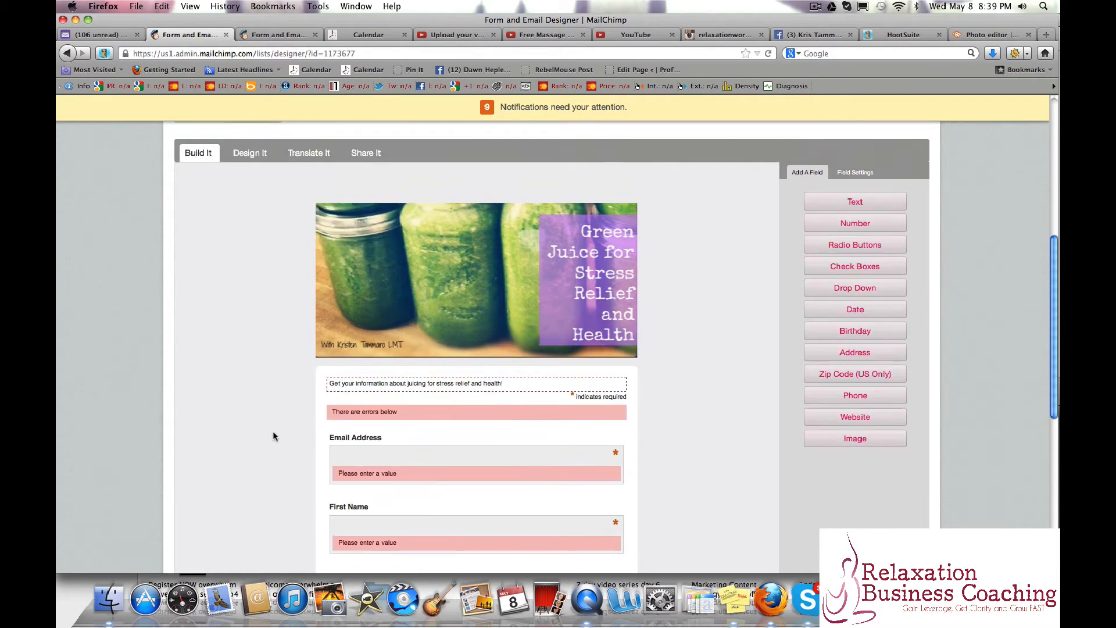
Display the Signup "Thank You" Page and examine its message content and the option to send subscribers to another URL.
scroll(272, 431, "up", 4)
left_click(250, 282)
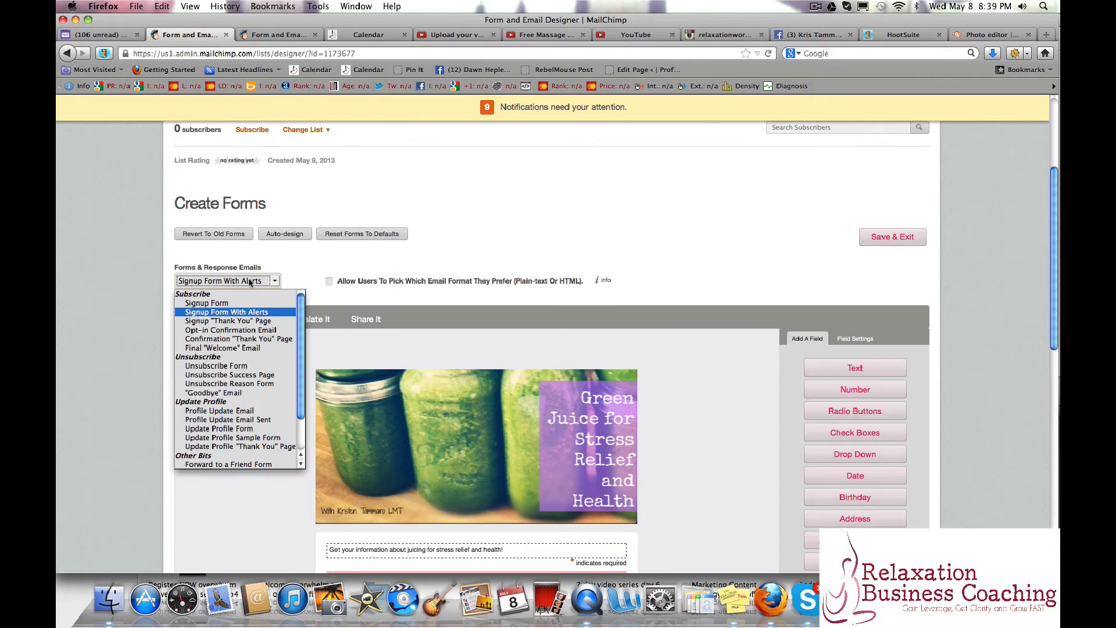
left_click(245, 321)
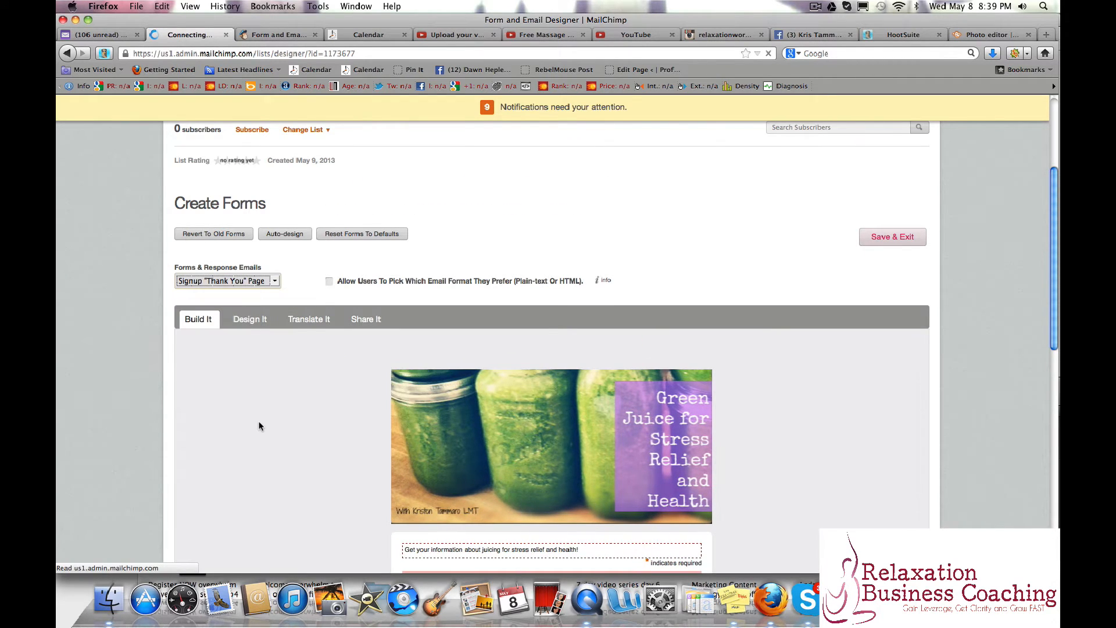
scroll(259, 424, "down", 4)
scroll(260, 426, "down", 2)
scroll(259, 426, "down", 1)
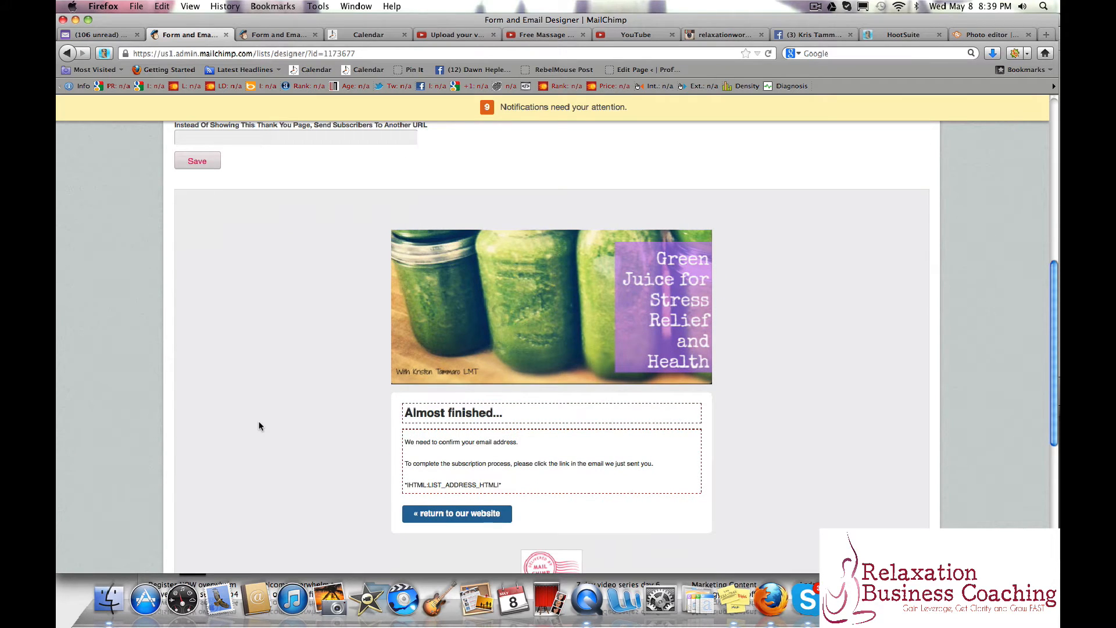
scroll(209, 419, "up", 2)
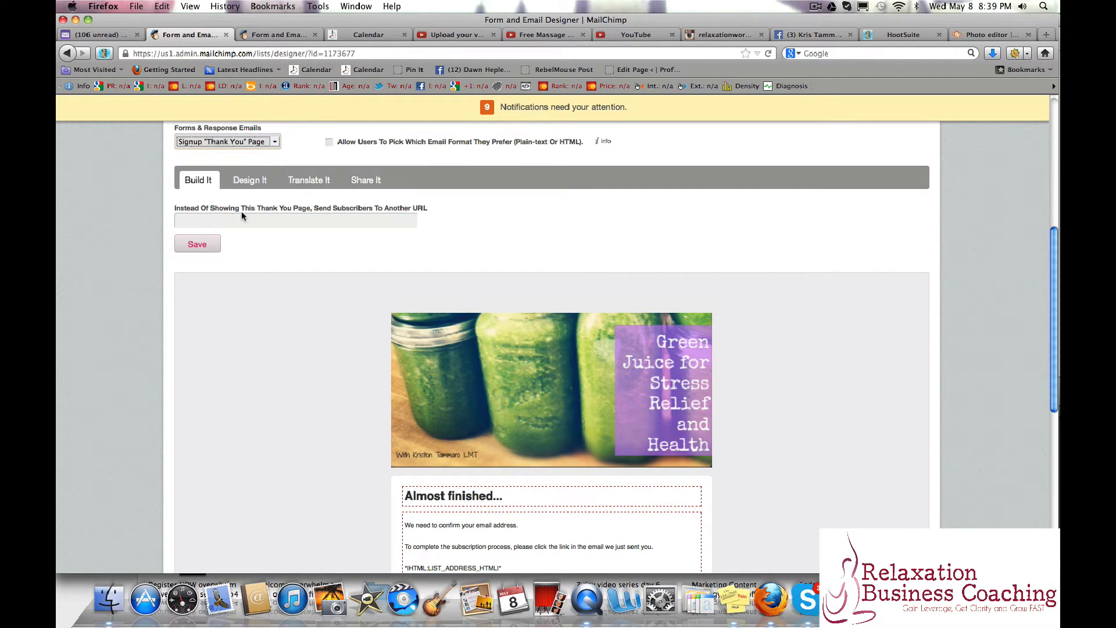
left_click(314, 223)
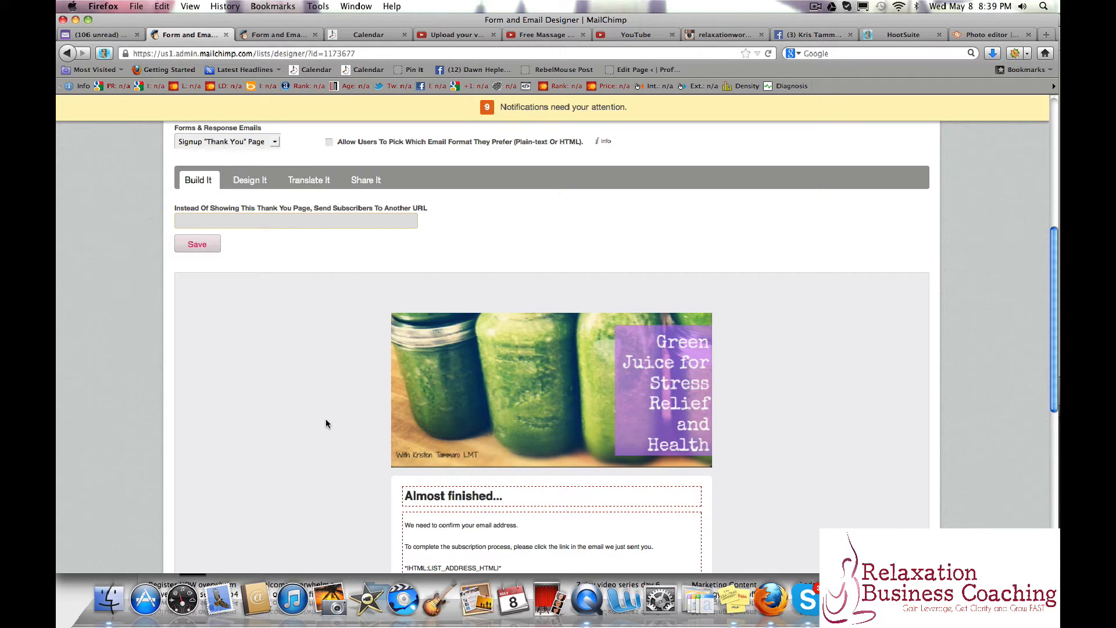
scroll(326, 423, "down", 2)
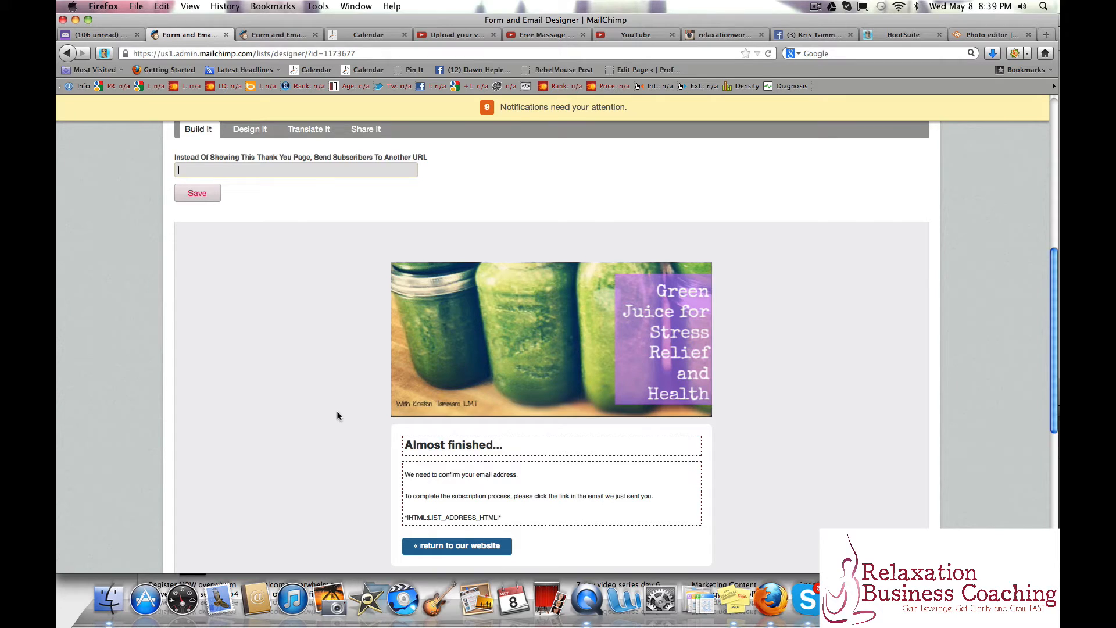
scroll(338, 416, "up", 4)
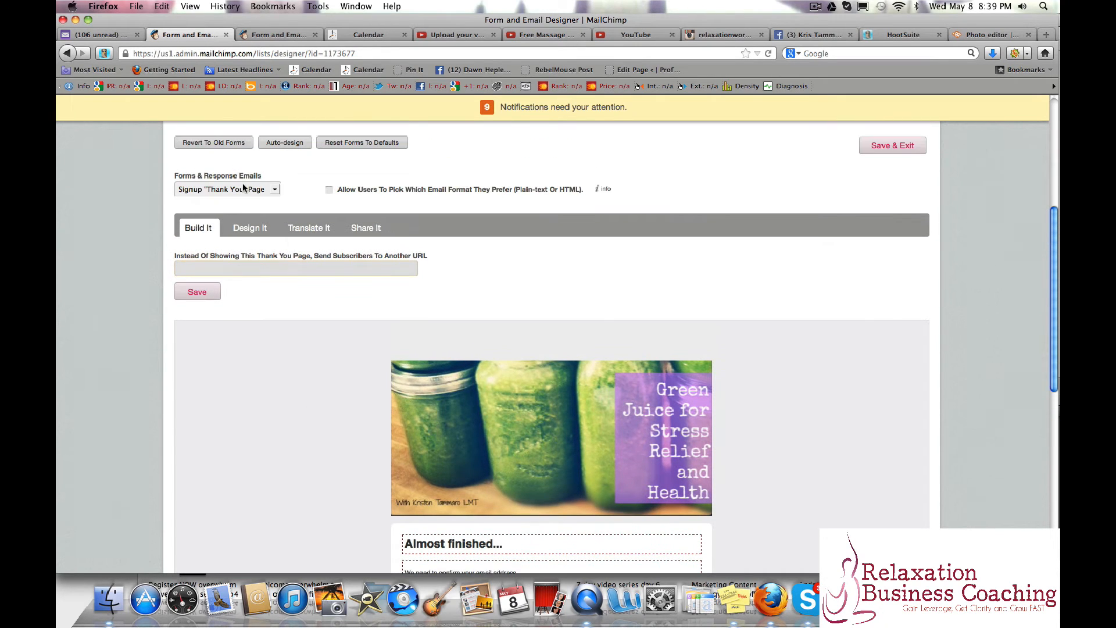
Open the Opt-in Confirmation Email's body text for editing and insert two blank lines above "For questions about this list".
left_click(244, 187)
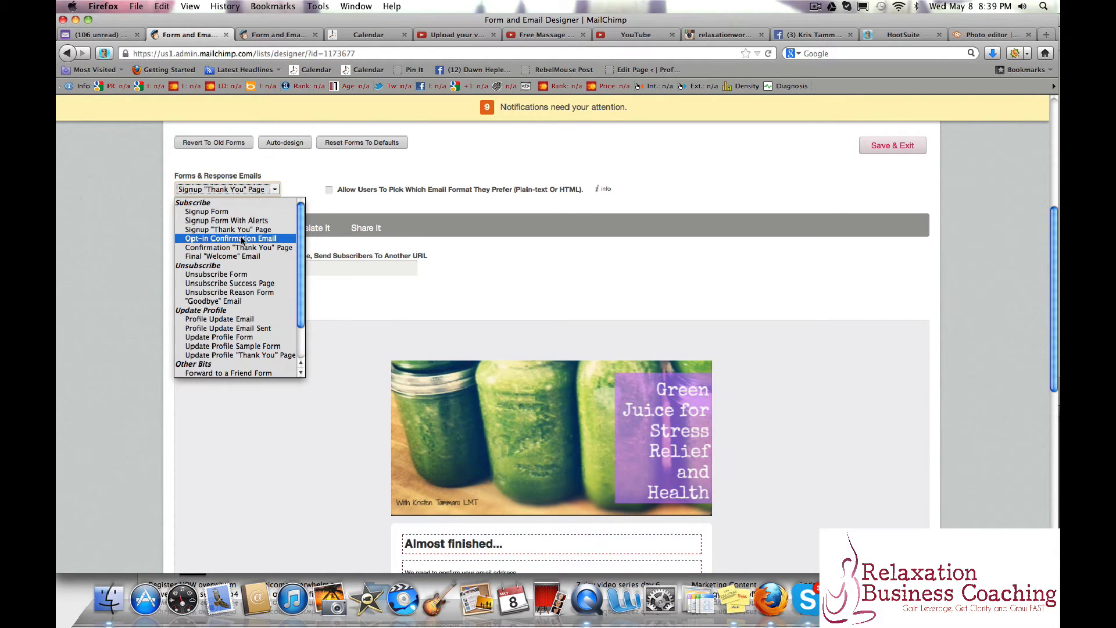
left_click(243, 239)
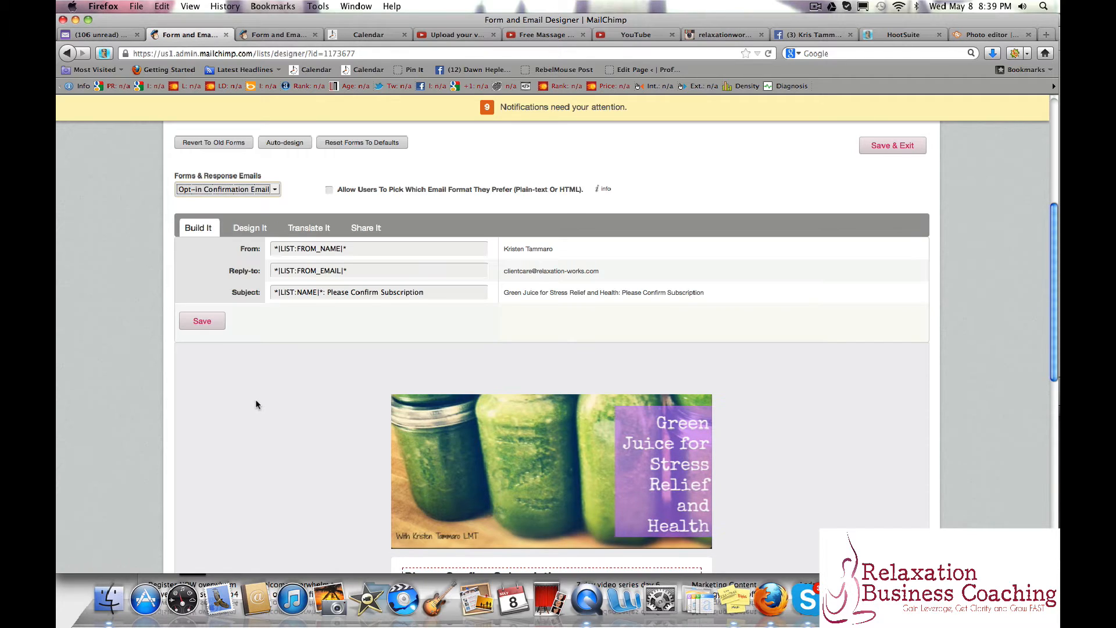
scroll(256, 404, "down", 6)
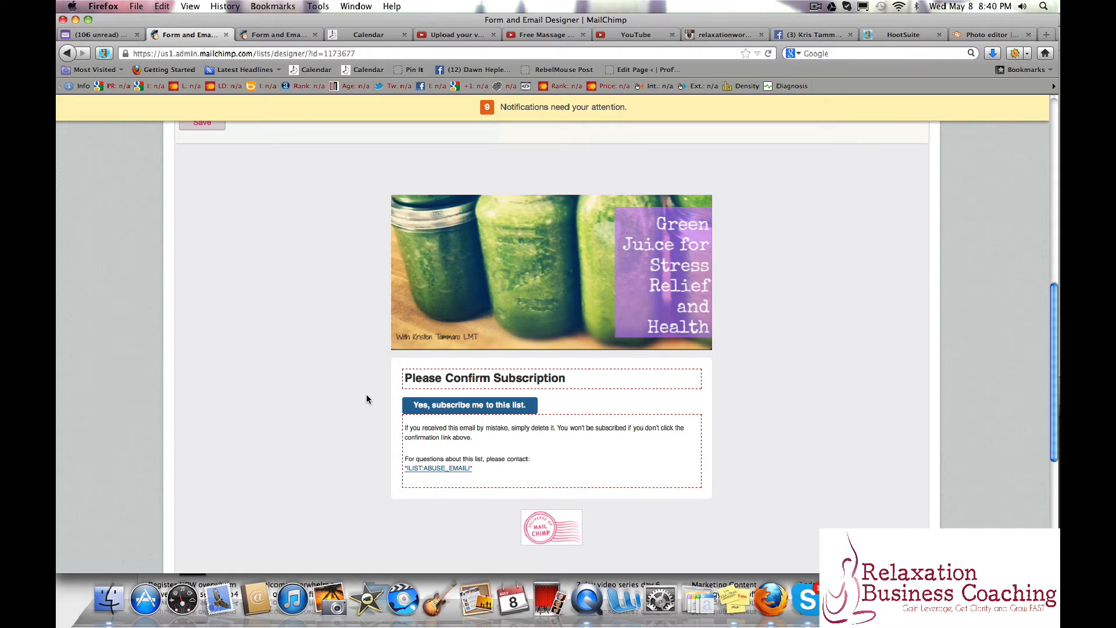
left_click(691, 423)
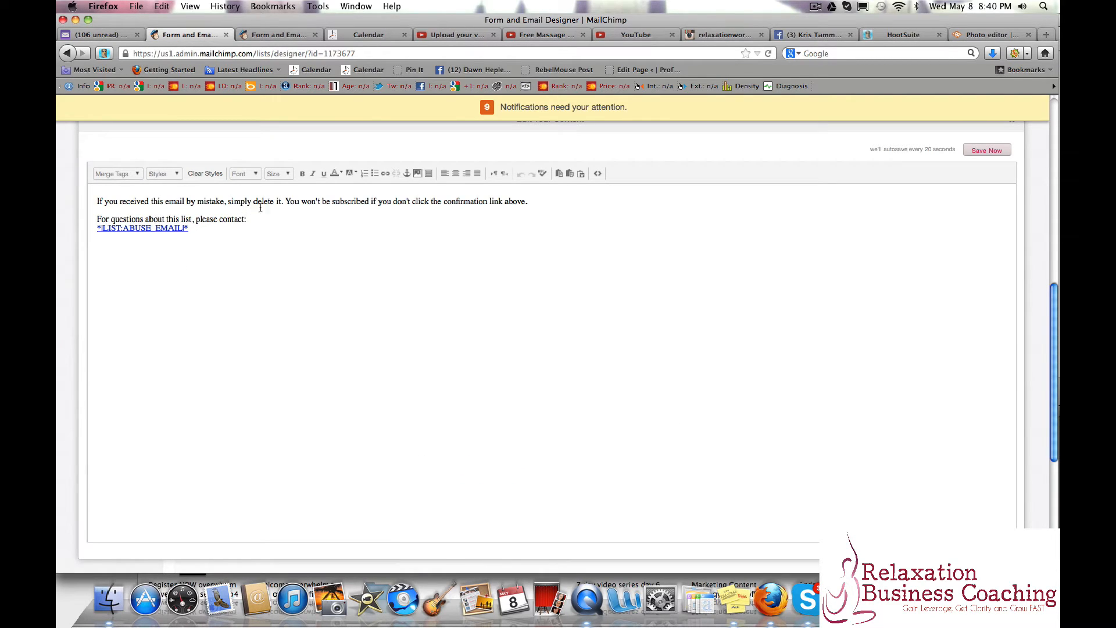
left_click(518, 217)
key("Return")
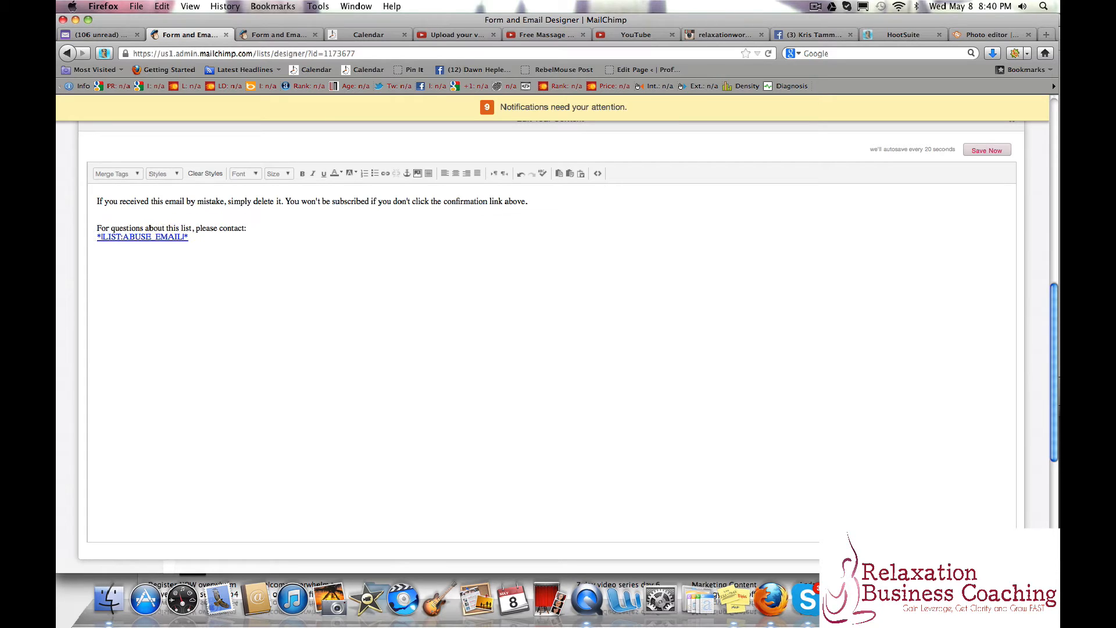
key("Return")
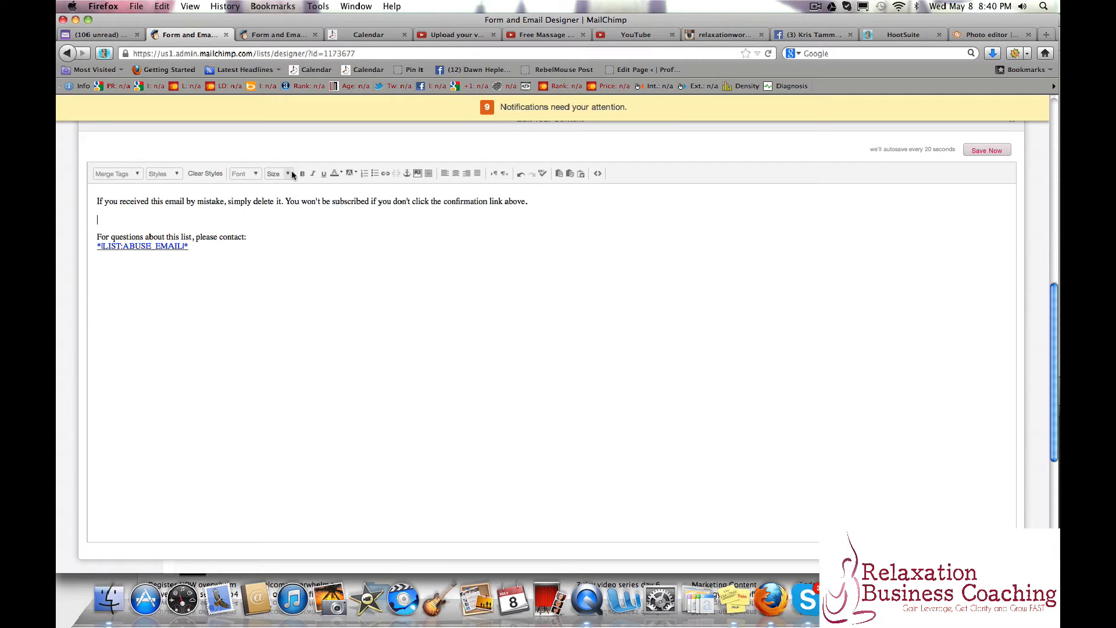
Upload a portrait photo from the computer and insert it on the blank line, 300 wide with proportions kept and left alignment.
left_click(418, 174)
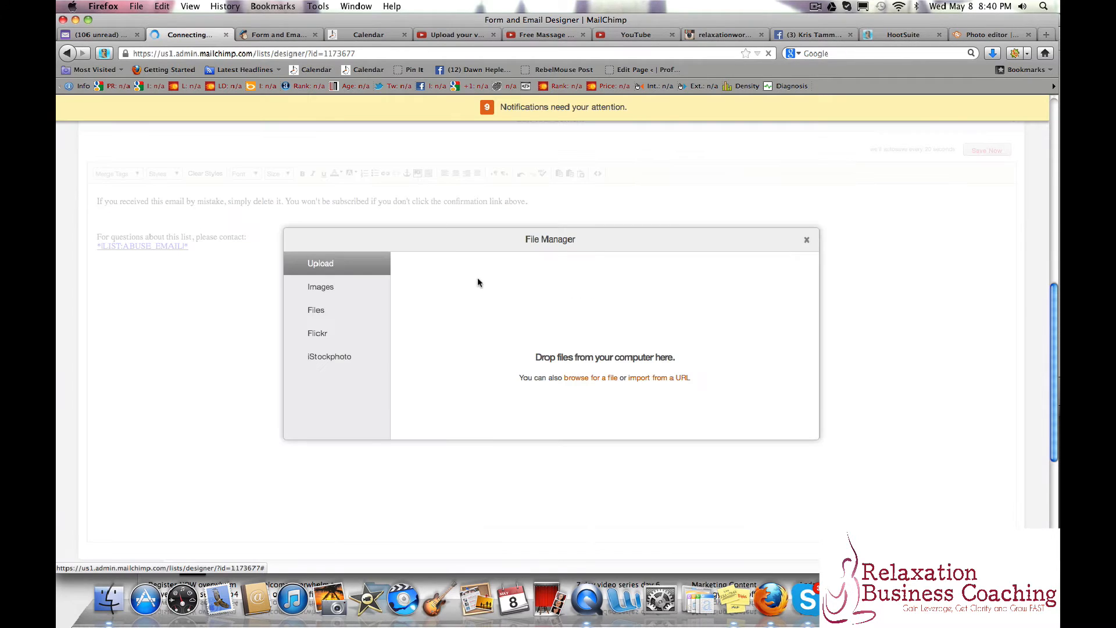
left_click(585, 379)
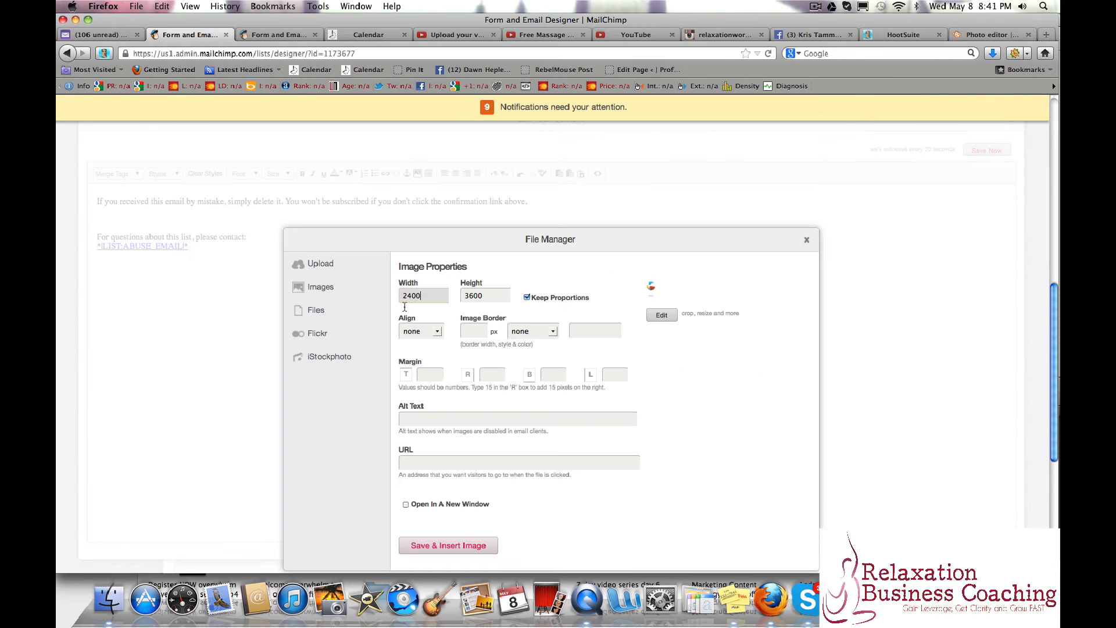
left_click_drag(405, 306, 428, 305)
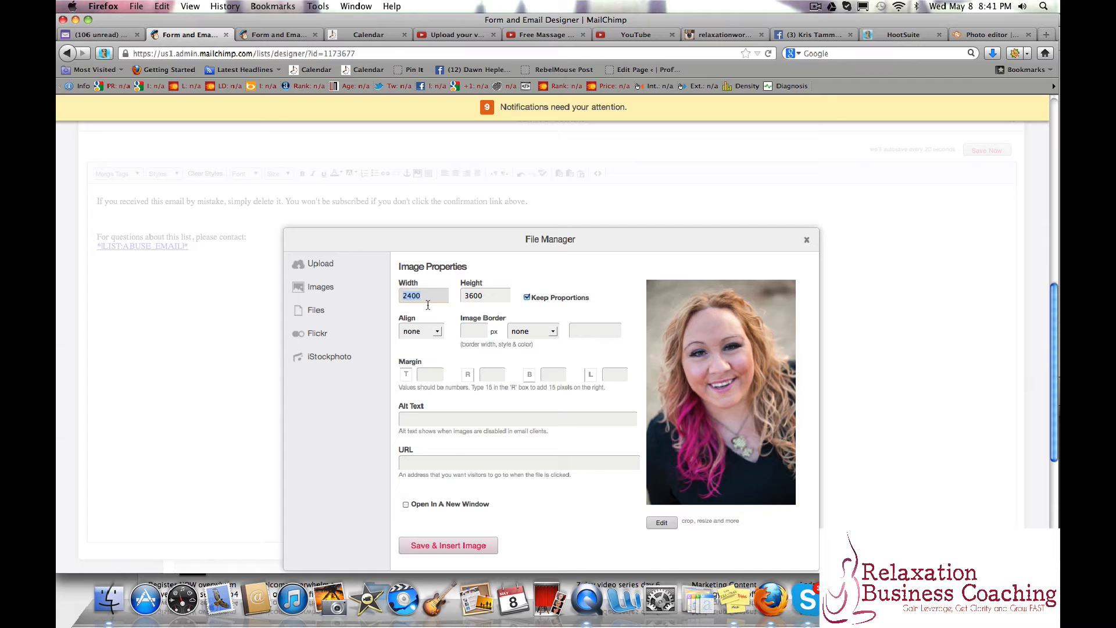
type("300")
key("Tab")
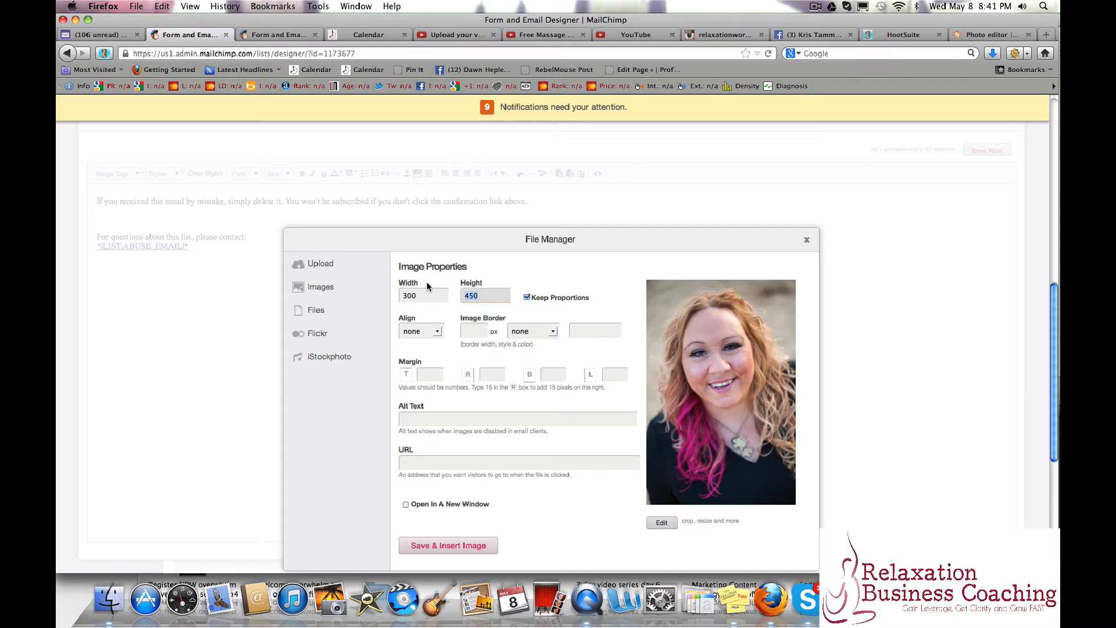
left_click(437, 331)
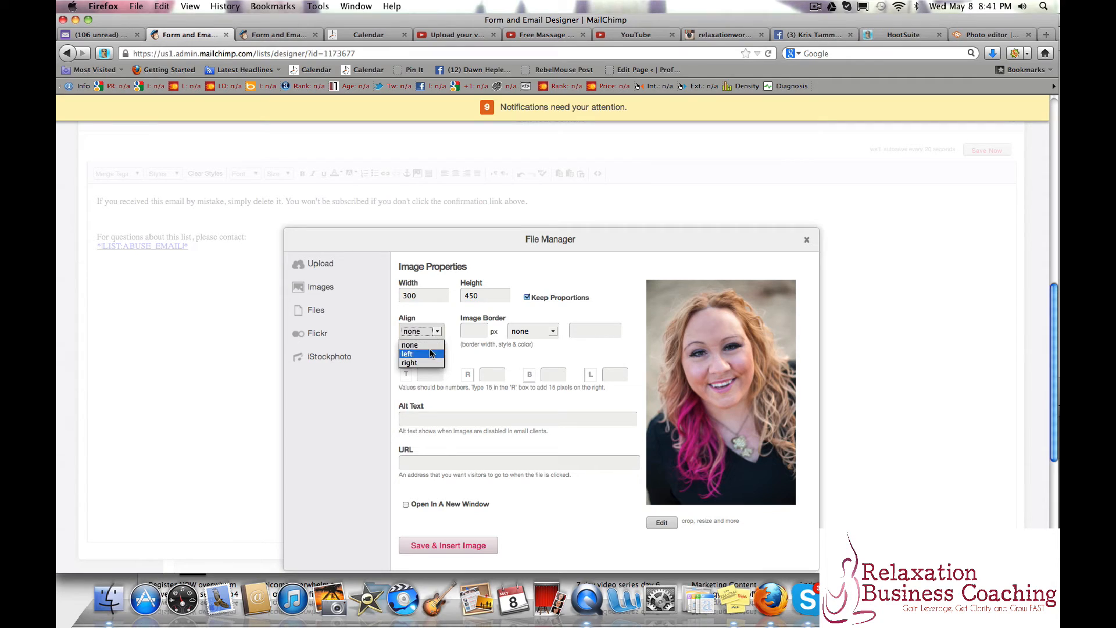
left_click(430, 354)
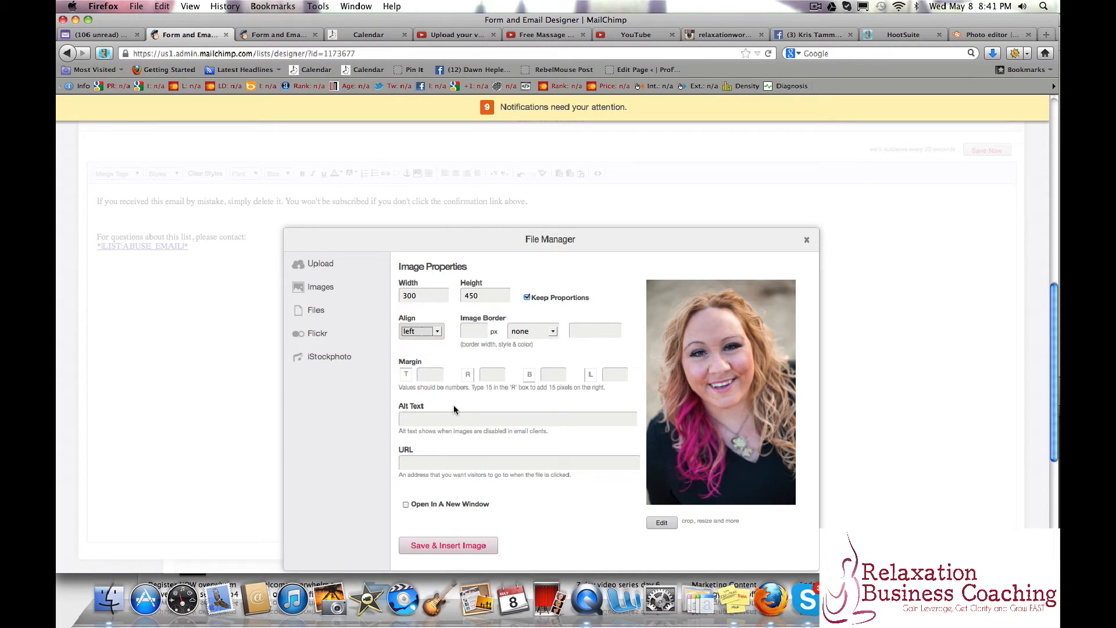
left_click(417, 548)
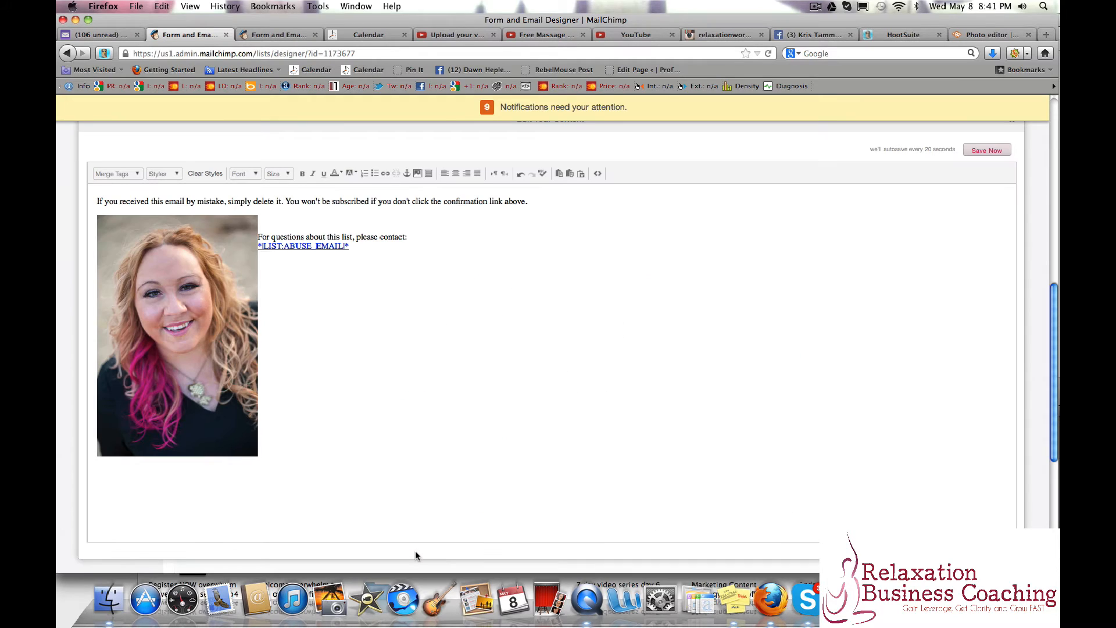
Shrink the inserted portrait photo proportionally to a little under two-thirds of its size in the confirmation email text.
left_click(229, 354)
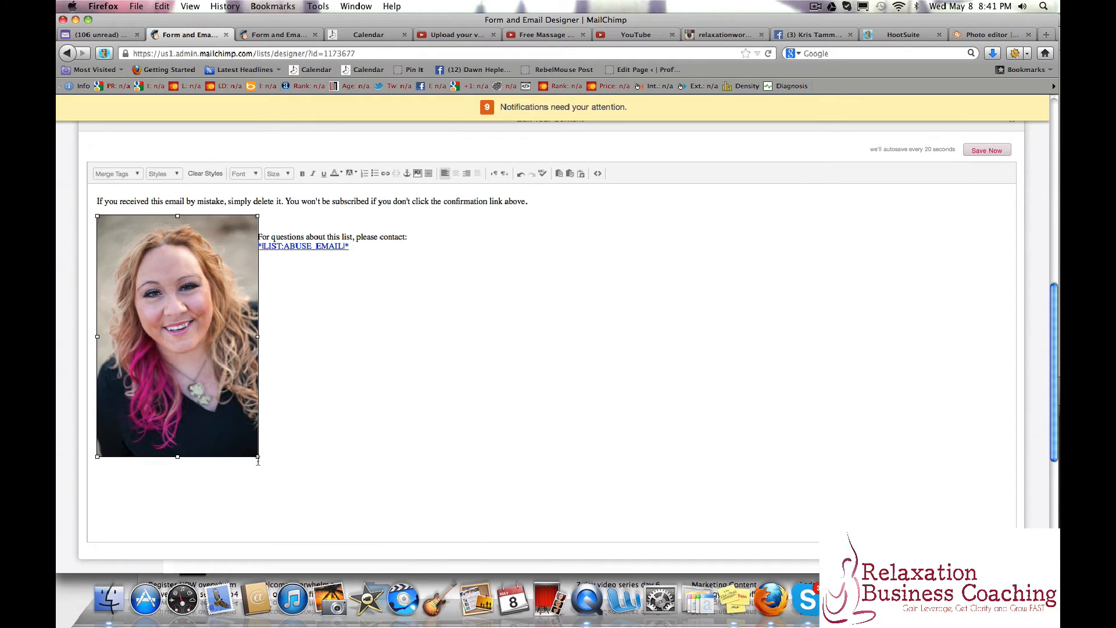
left_click_drag(259, 458, 198, 314)
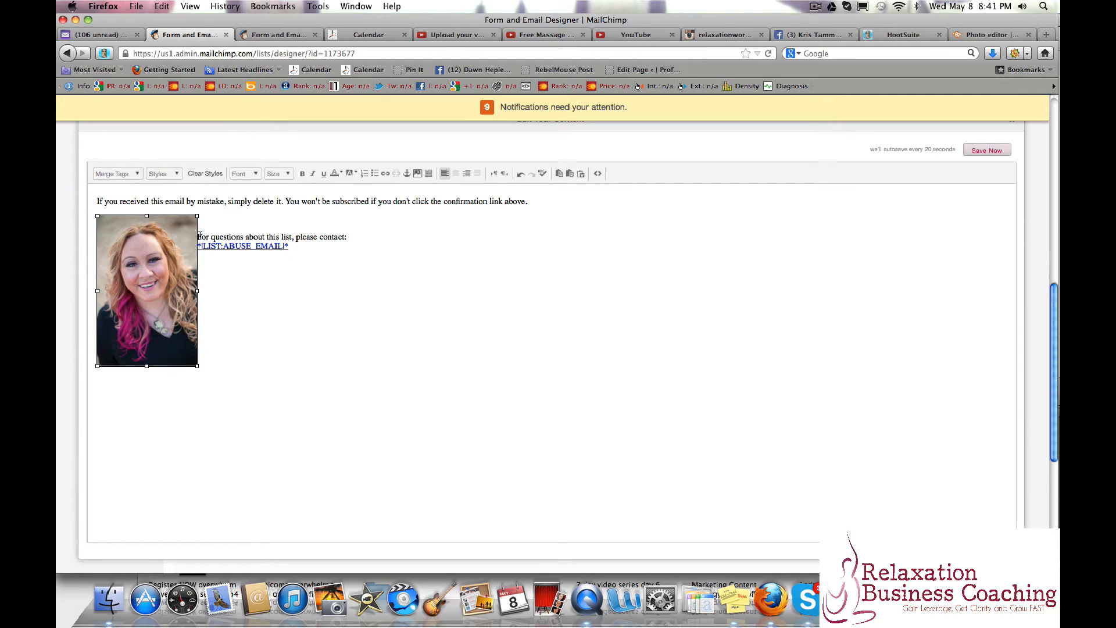
left_click(206, 281)
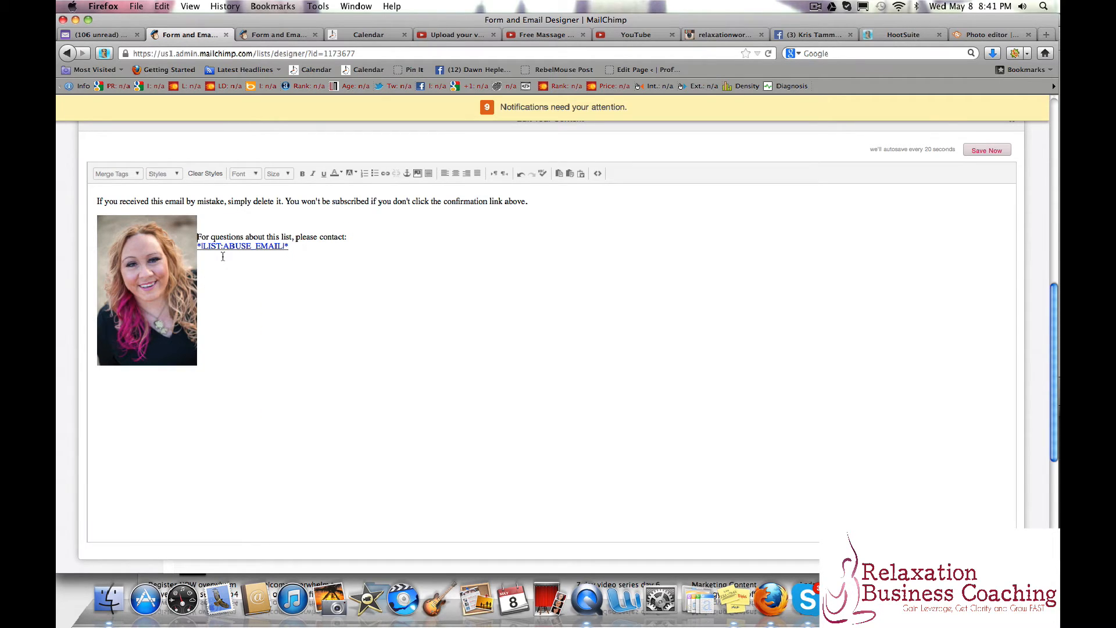
Move the "For questions about this list" text below the portrait photo and add three blank lines above the photo.
key("Return")
key("Return")
key("Return")
key("Return")
key("Return")
key("Return")
key("Return")
key("Return")
key("Return")
key("Return")
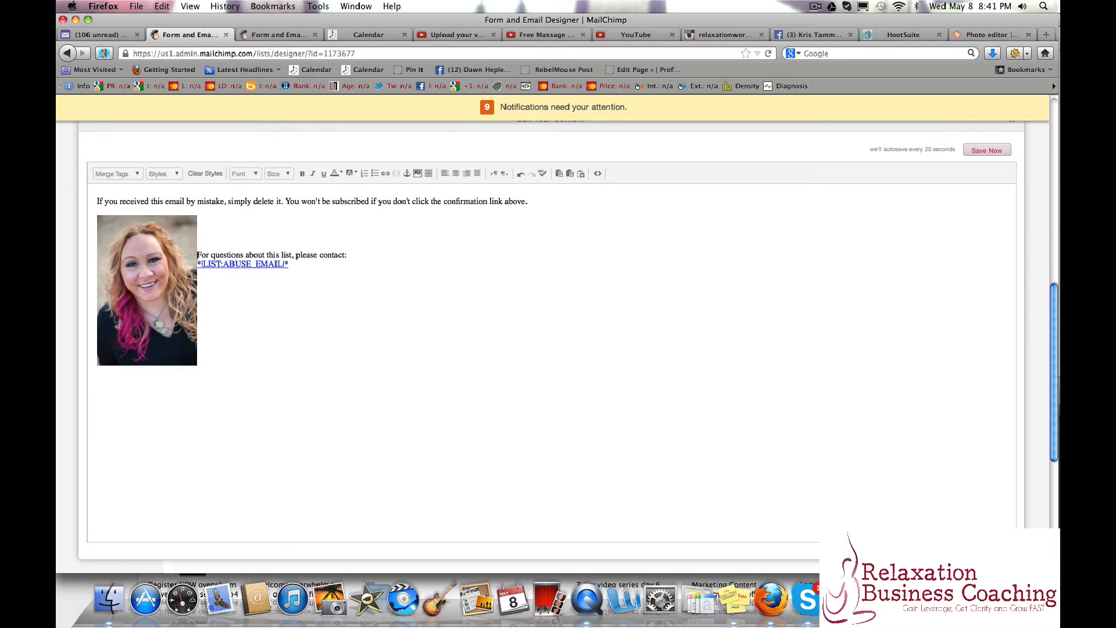
key("Return")
key("Return")
key("Return")
key("Return")
key("Return")
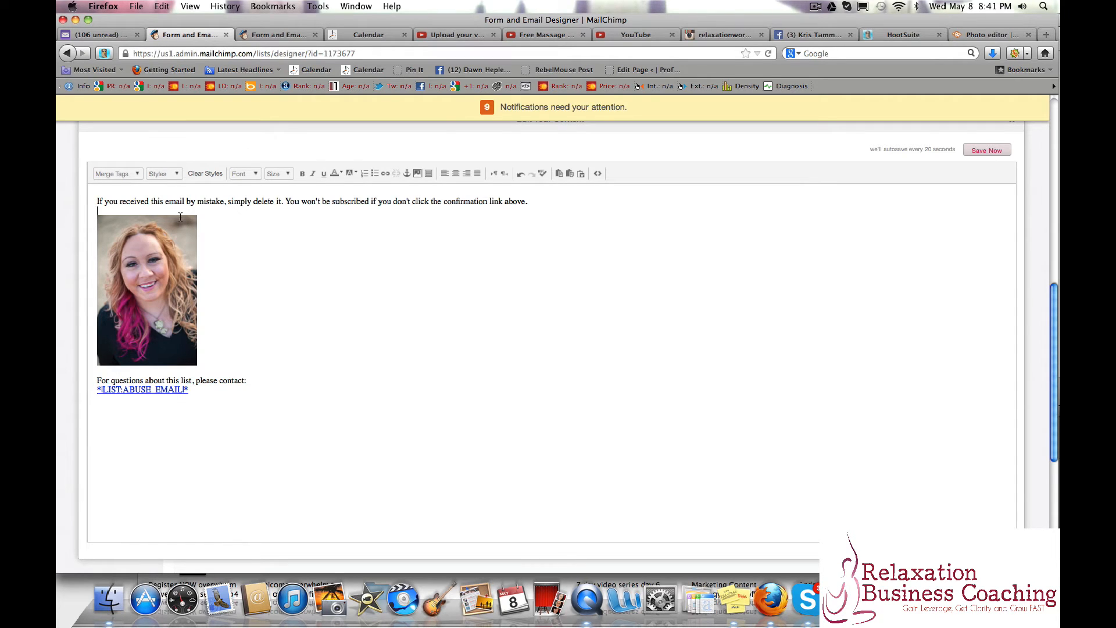
key("Return")
key("Return")
key("Return")
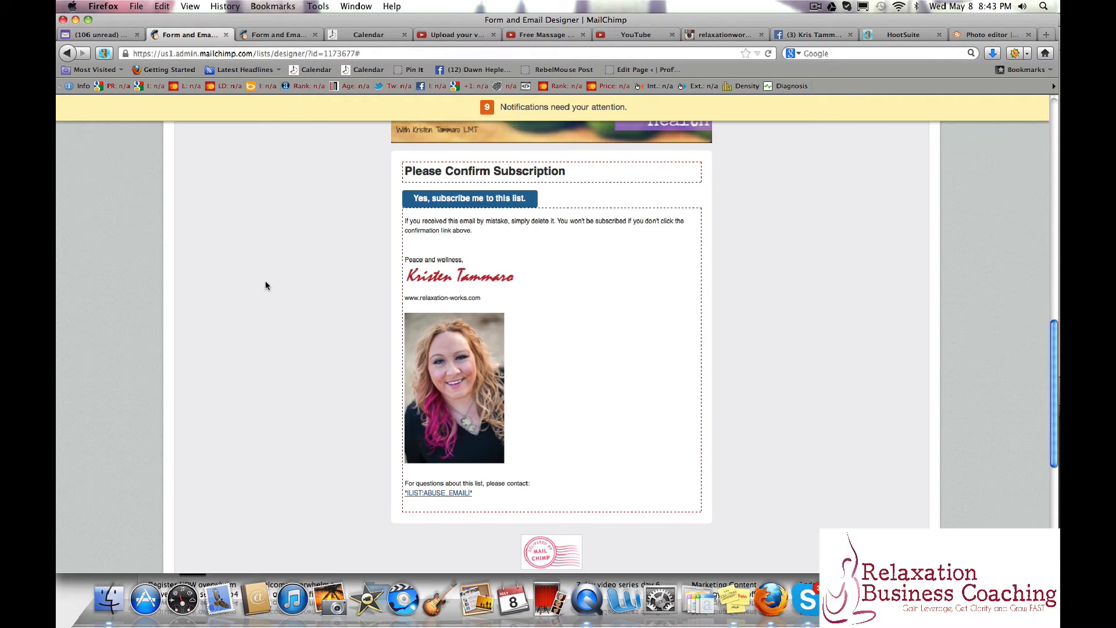
Review the Opt-in Confirmation Email preview, including its banner, subscribe button, signature, website address, portrait photo and sender details.
scroll(266, 281, "up", 3)
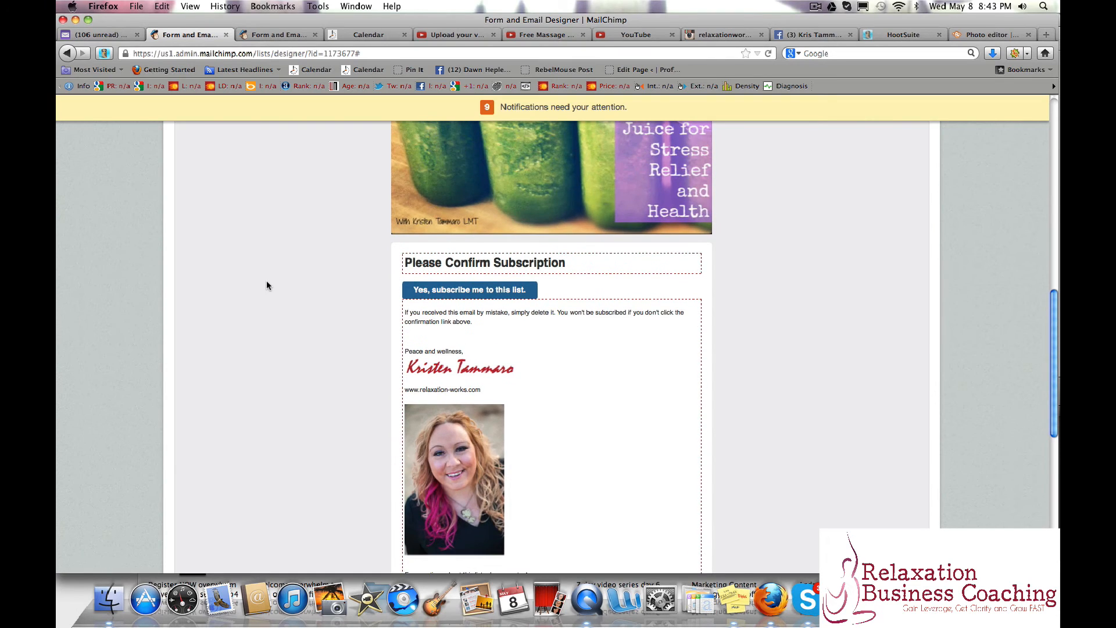
scroll(266, 286, "up", 3)
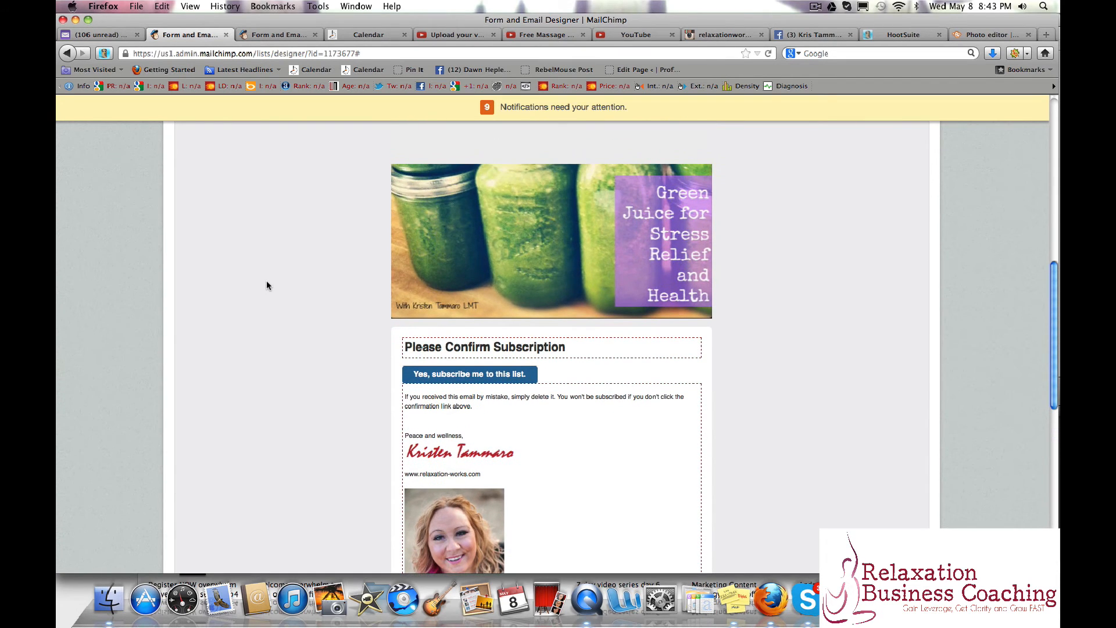
scroll(267, 285, "down", 3)
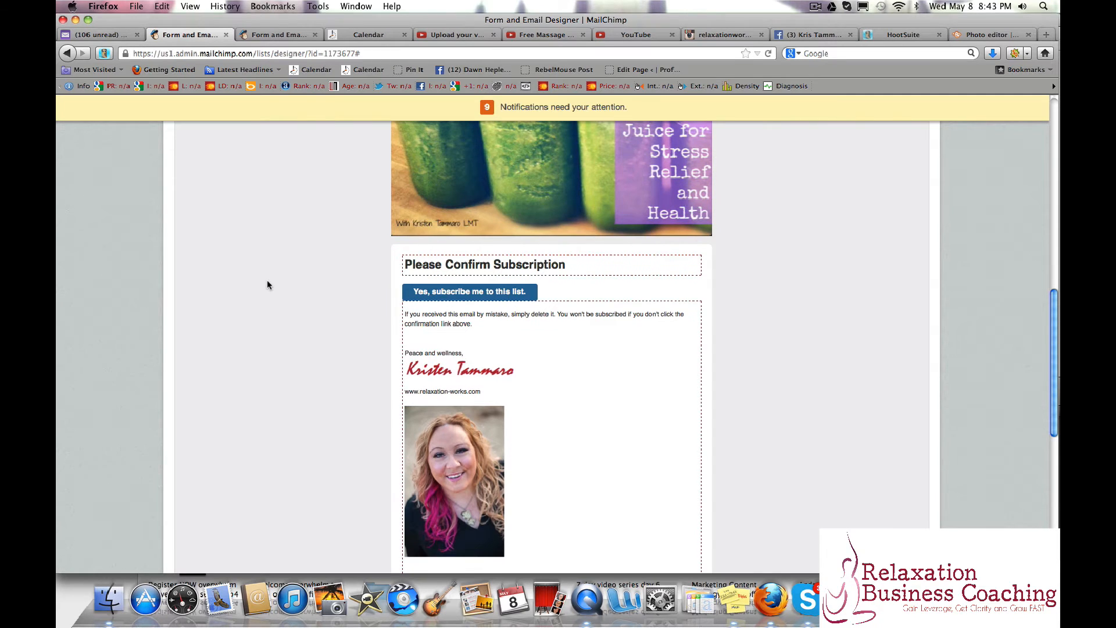
scroll(268, 285, "down", 3)
scroll(268, 284, "up", 2)
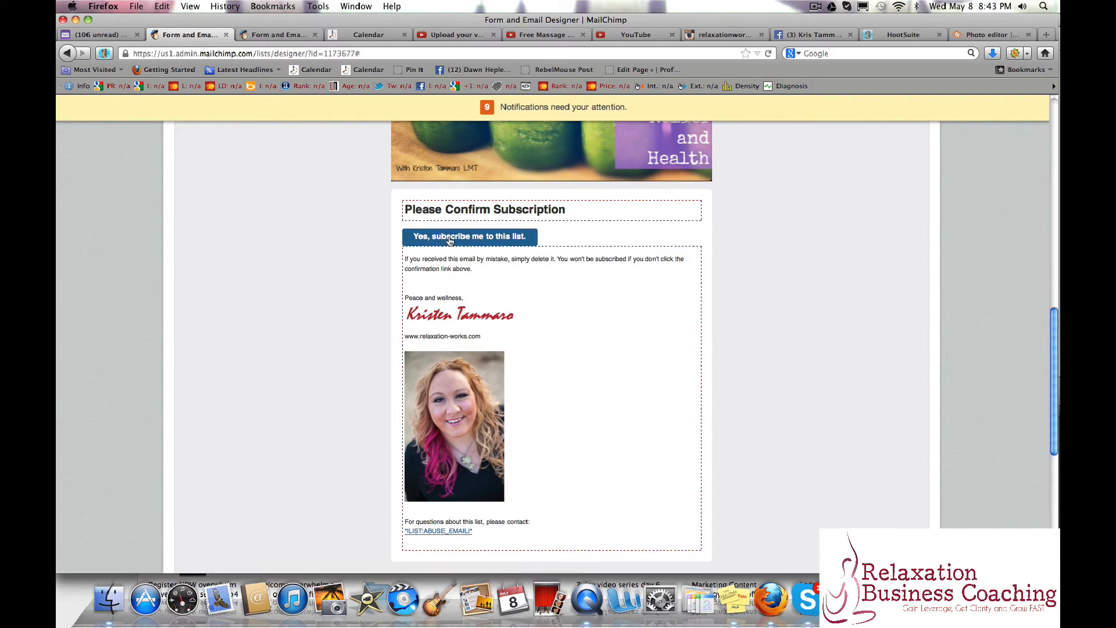
scroll(331, 289, "up", 2)
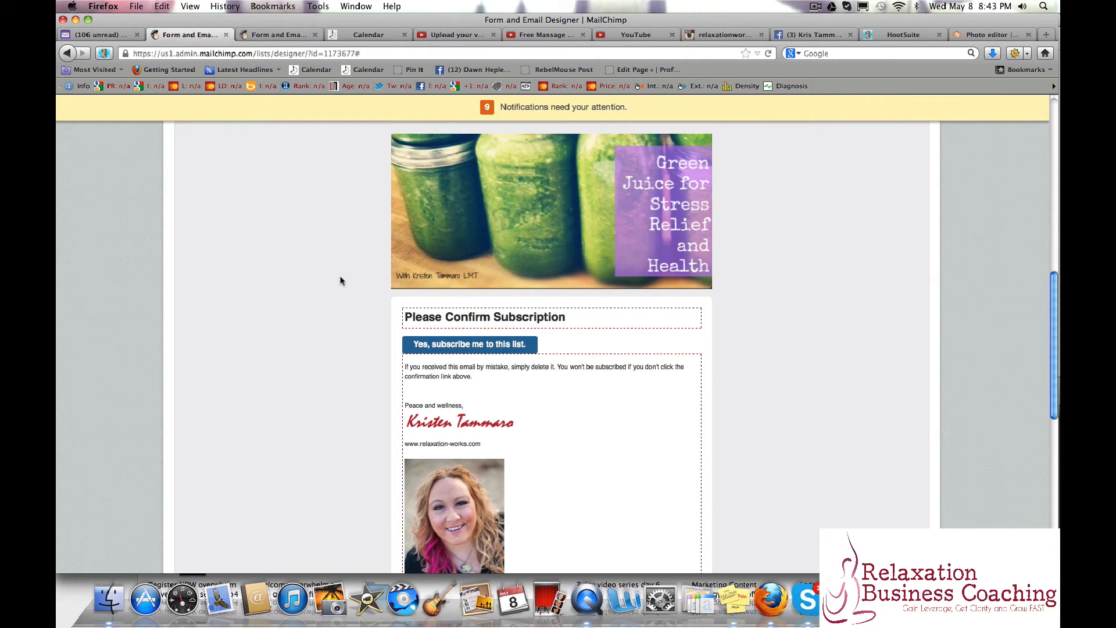
scroll(337, 285, "up", 3)
scroll(322, 287, "up", 3)
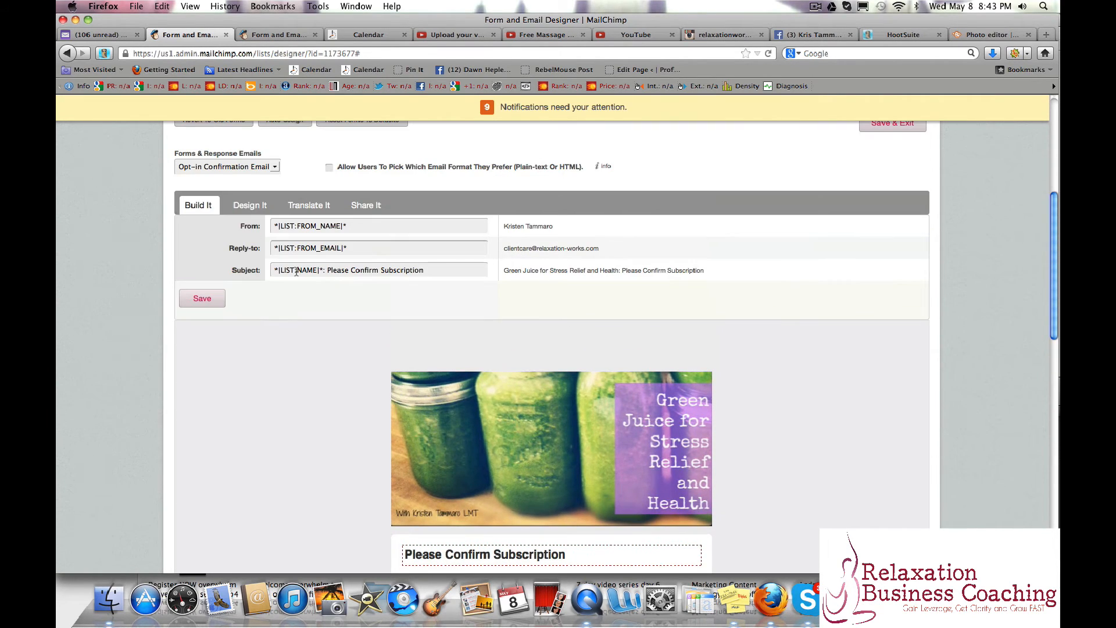
Change the heading of the Confirmation "Thank You" Page to "You are confirmed!" and save it.
left_click(218, 167)
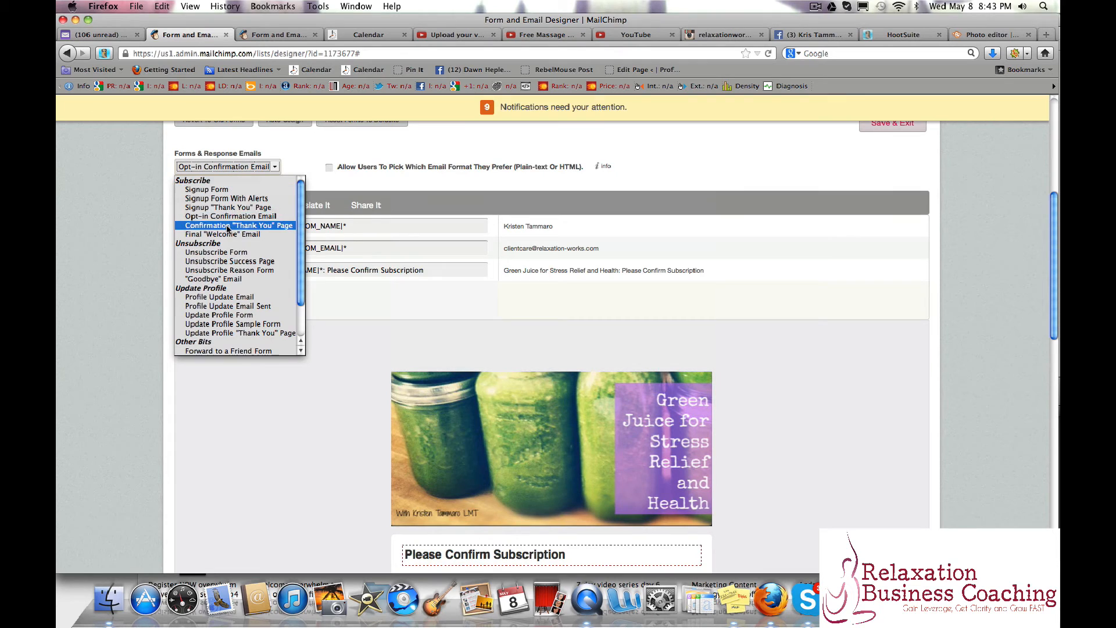
left_click(228, 226)
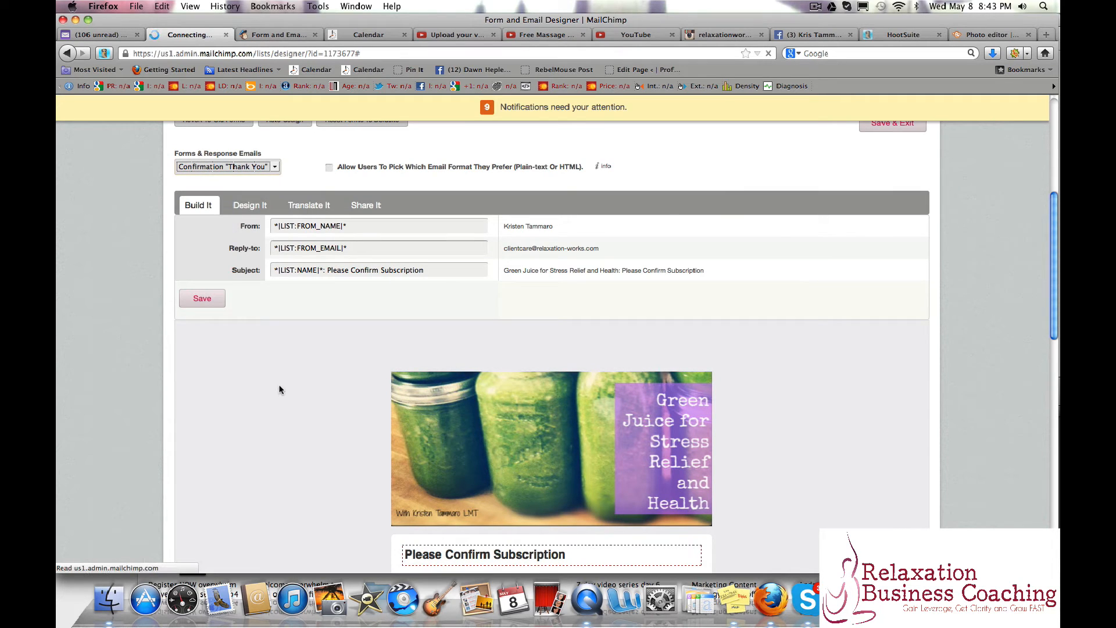
scroll(279, 389, "down", 3)
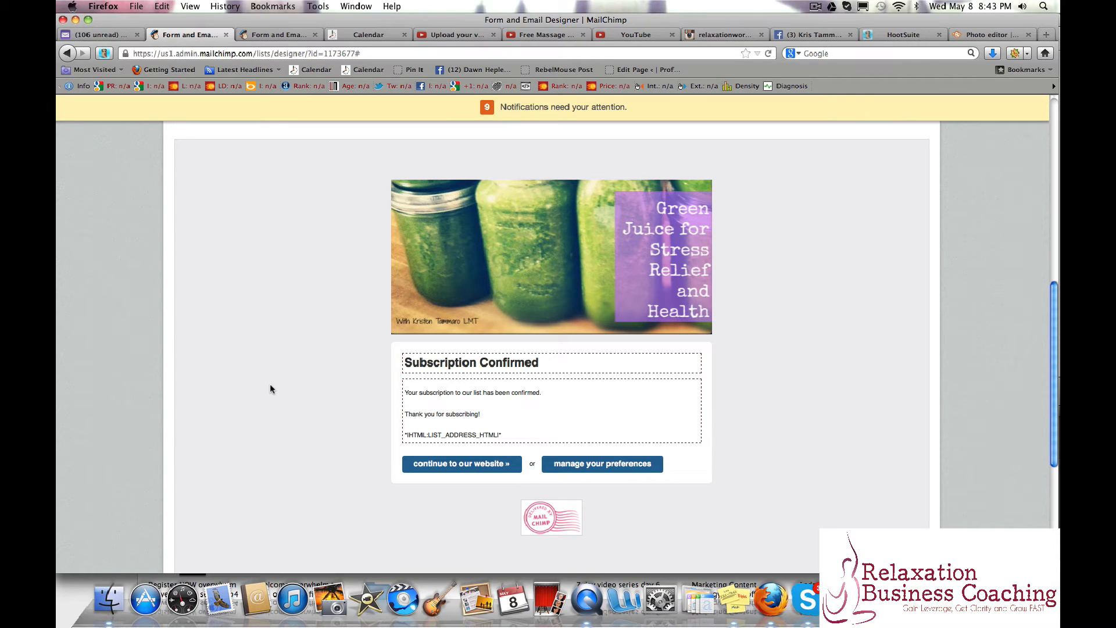
mouse_move(563, 391)
left_click(689, 364)
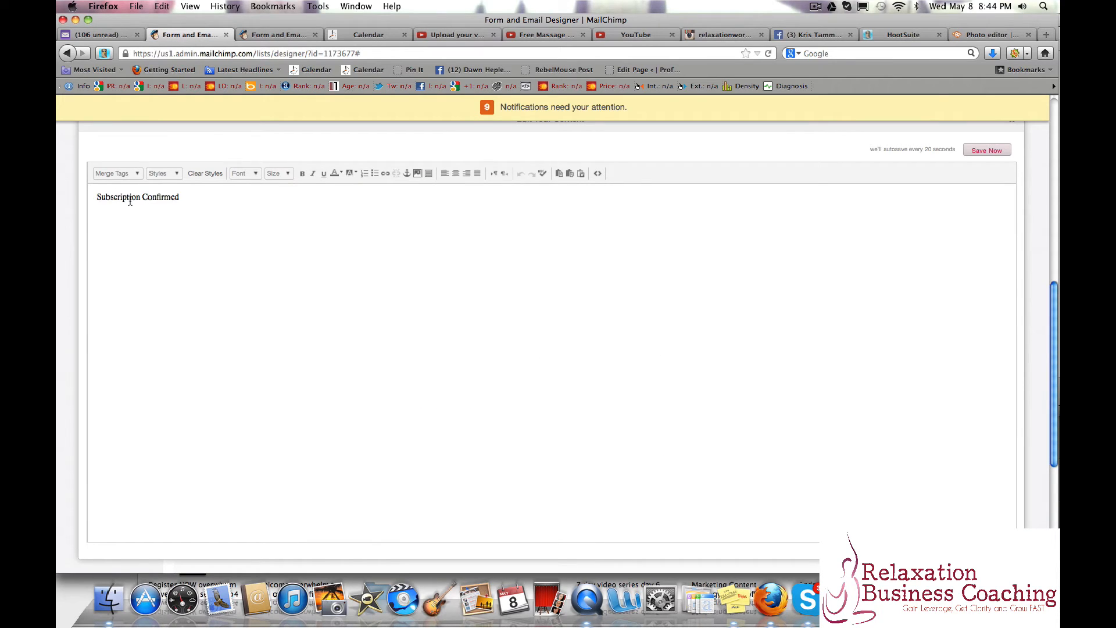
left_click_drag(142, 199, 83, 200)
type("You are")
key("Delete")
type("c")
left_click(163, 198)
type("!")
left_click(987, 150)
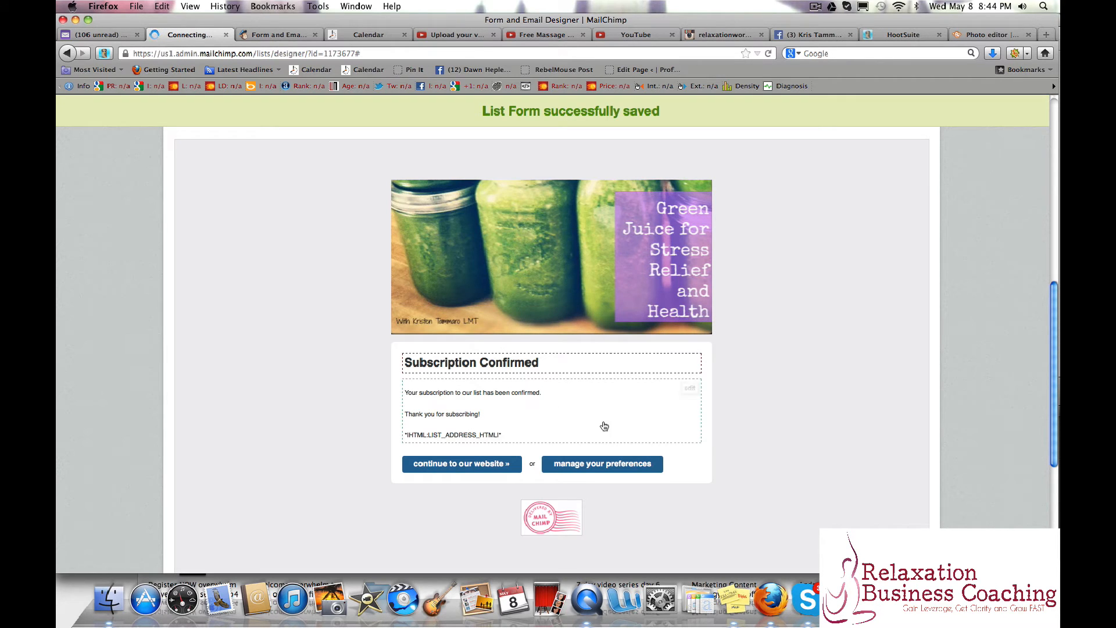
Replace the page's body text with a thank-you for preregistering for the "Green Juicing for Stress Relief and Health" program, signature and portrait photo, and save.
left_click(690, 387)
left_click_drag(116, 202, 274, 206)
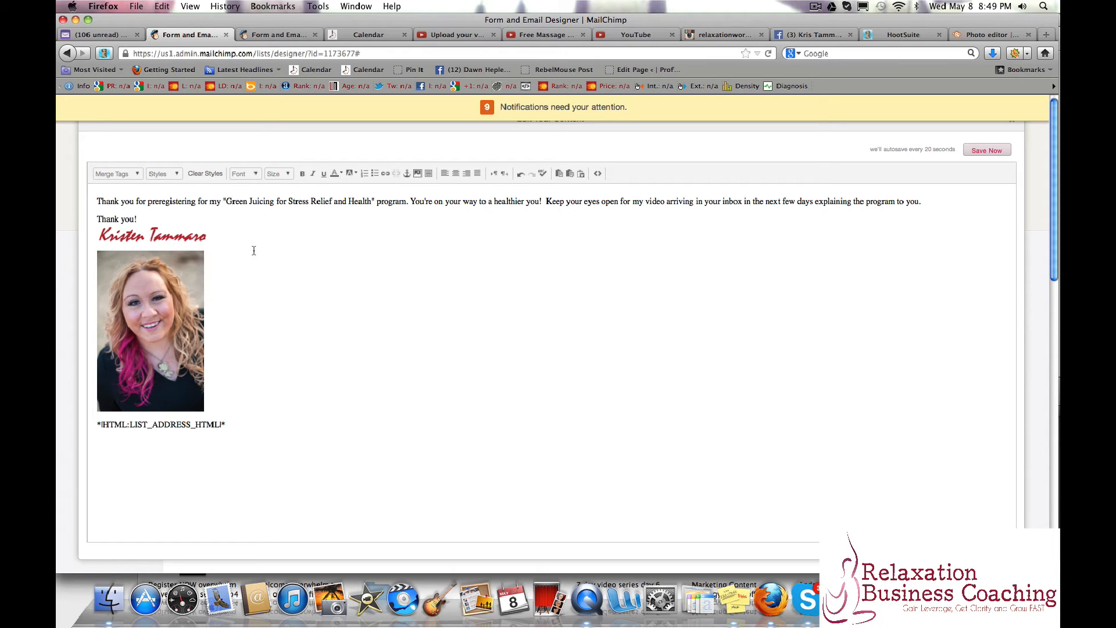
left_click(991, 151)
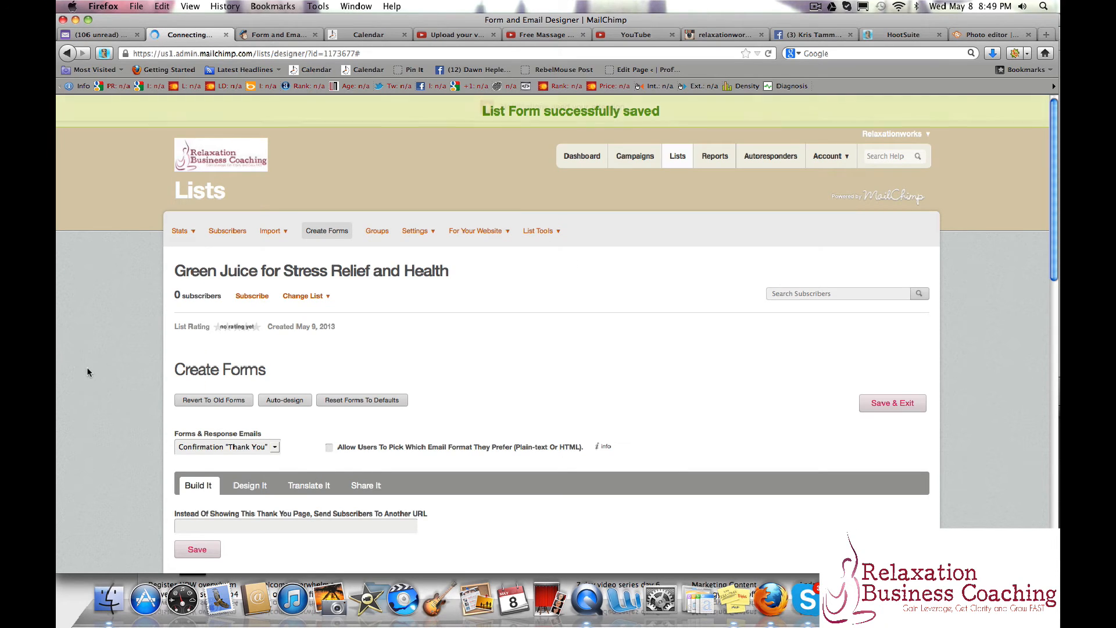
scroll(86, 368, "down", 5)
scroll(95, 377, "down", 5)
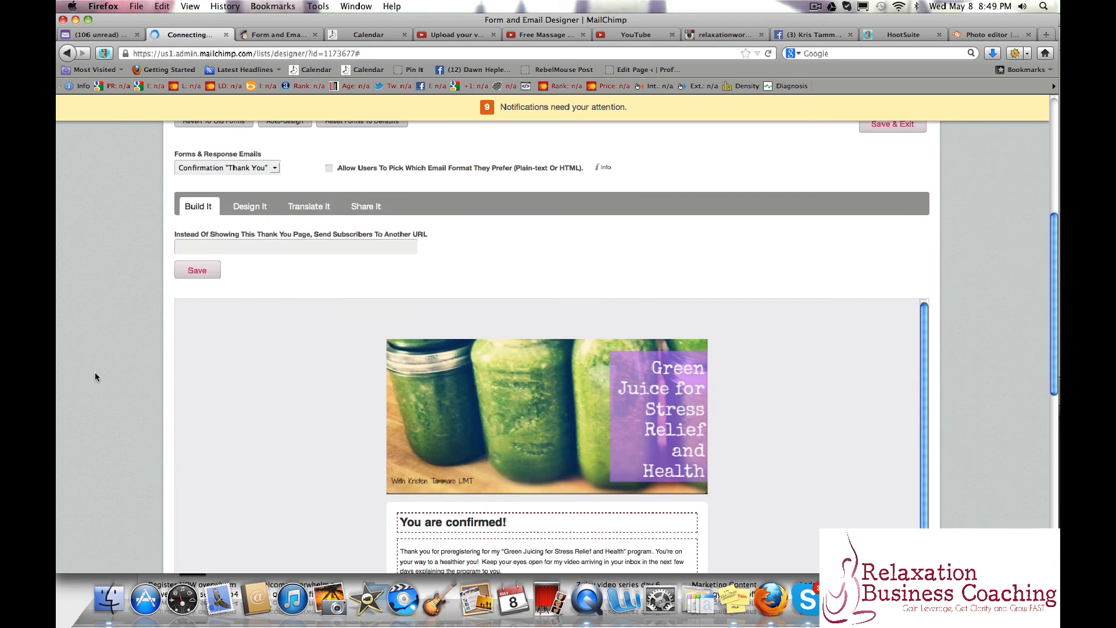
scroll(96, 375, "down", 2)
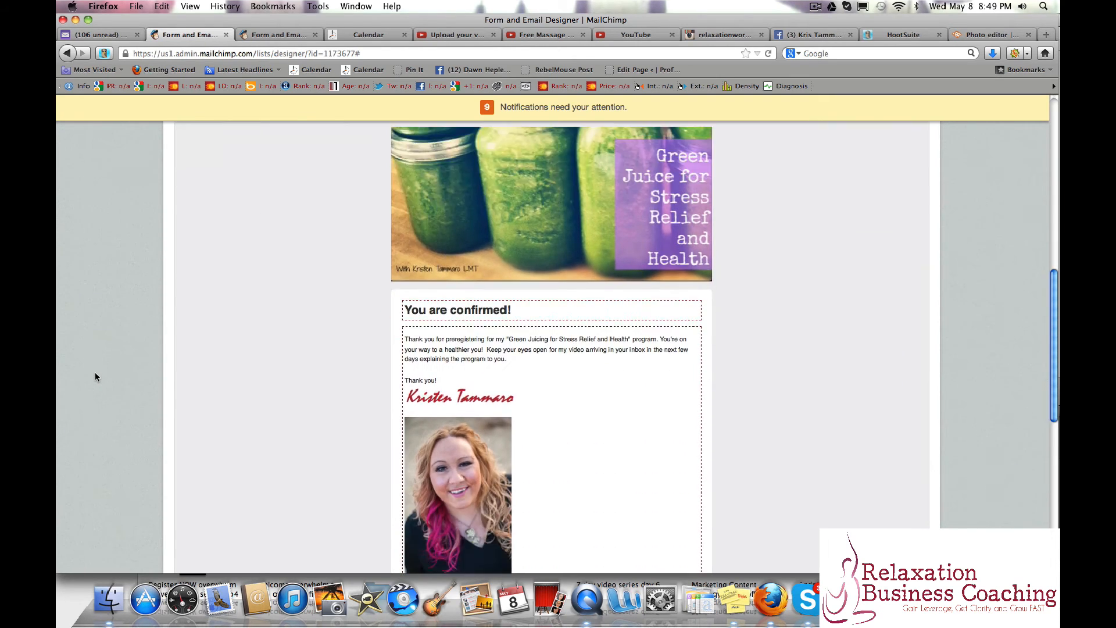
Display the Final "Welcome" Email and examine its message content, sender fields and subject.
scroll(95, 374, "up", 6)
left_click(267, 257)
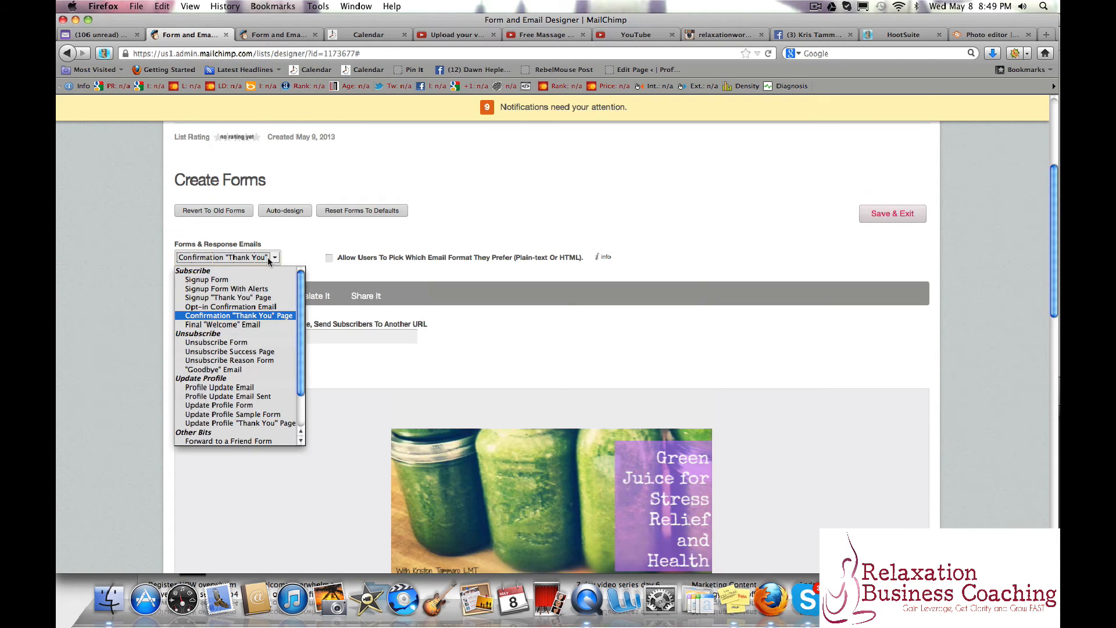
left_click(263, 324)
scroll(124, 378, "down", 5)
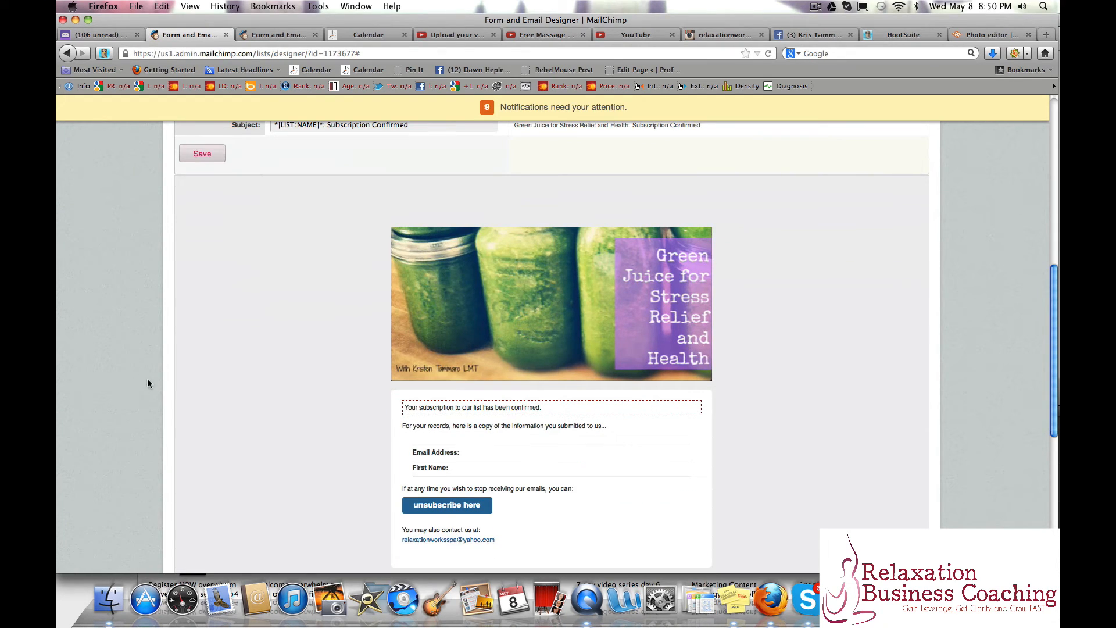
scroll(148, 379, "up", 4)
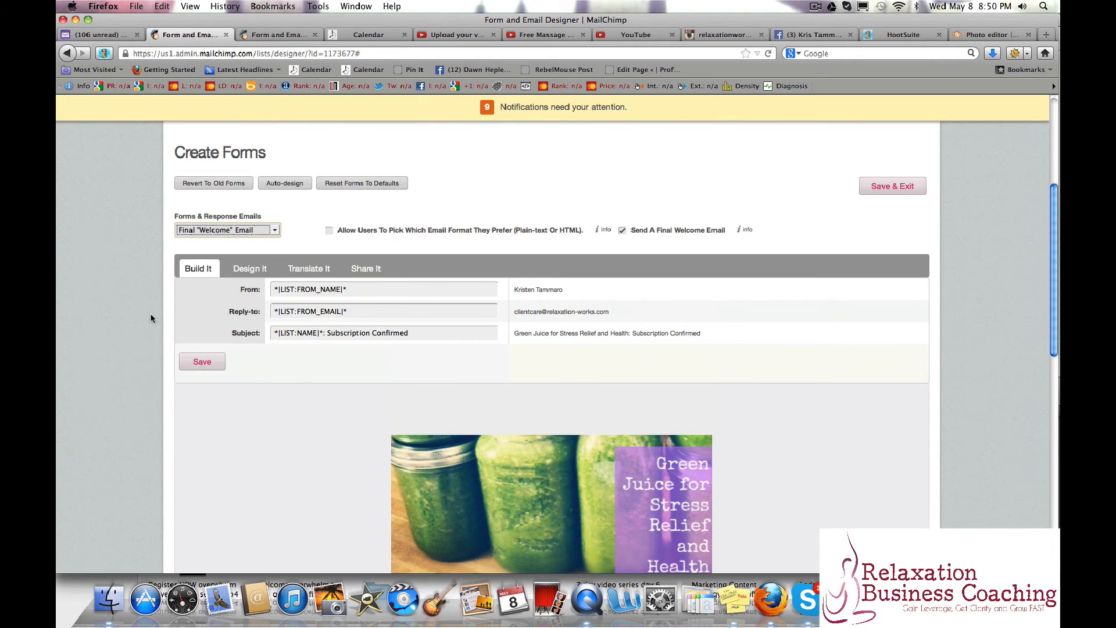
left_click(223, 230)
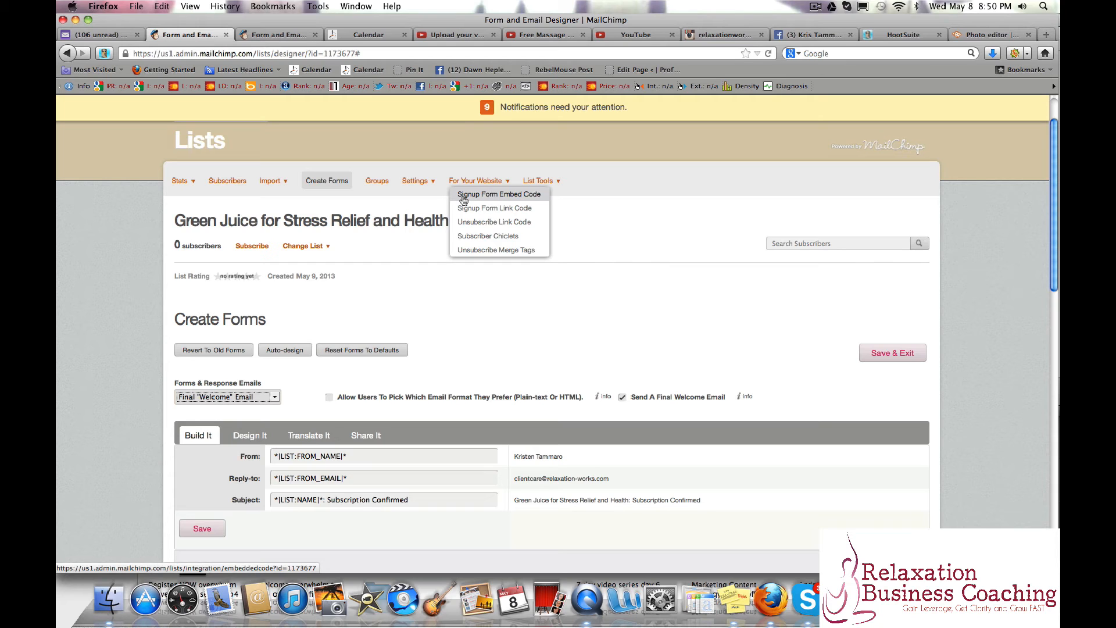
Open the list's Signup Form Embed Code page and examine the Super Slim Form preview and code.
left_click(463, 197)
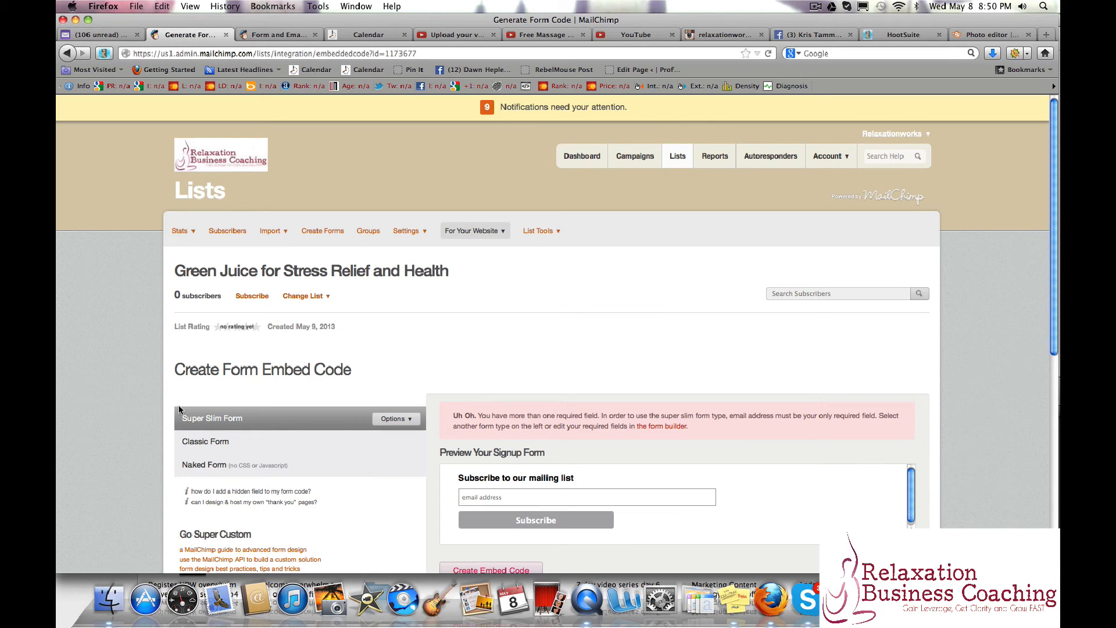
scroll(180, 410, "down", 2)
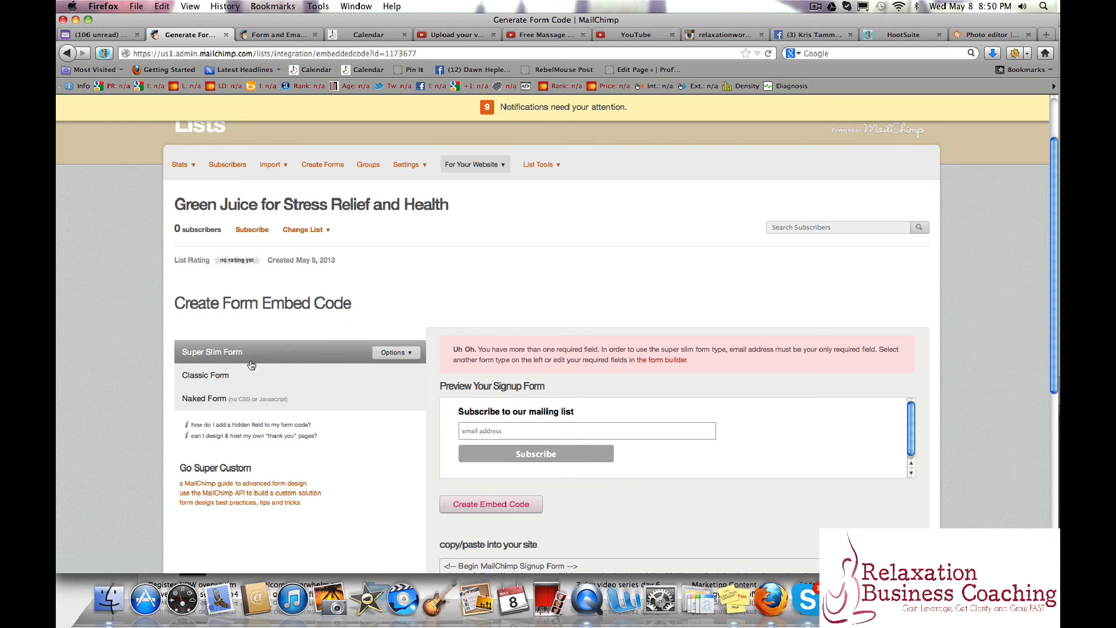
scroll(258, 360, "down", 3)
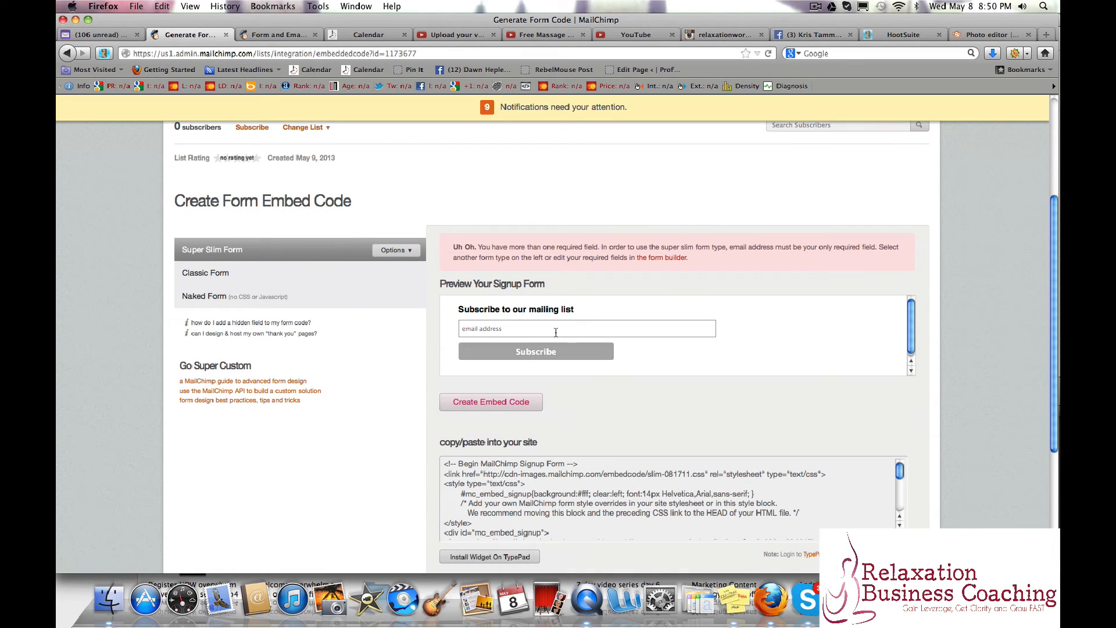
Choose the Classic Form as the embed form type and examine its preview and embed code.
left_click(226, 273)
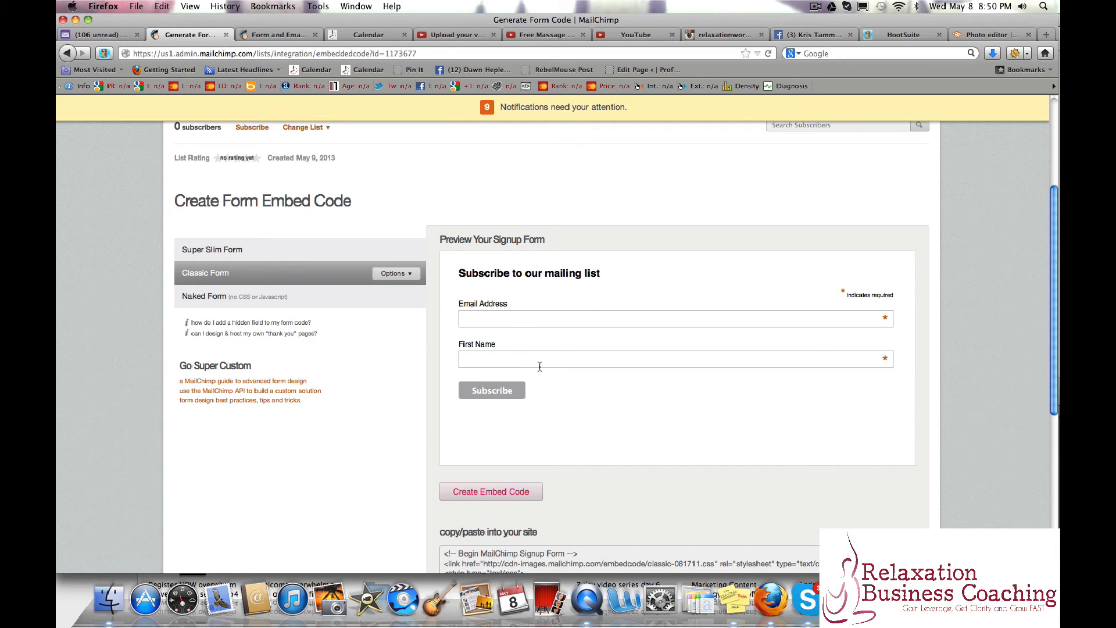
scroll(429, 462, "down", 3)
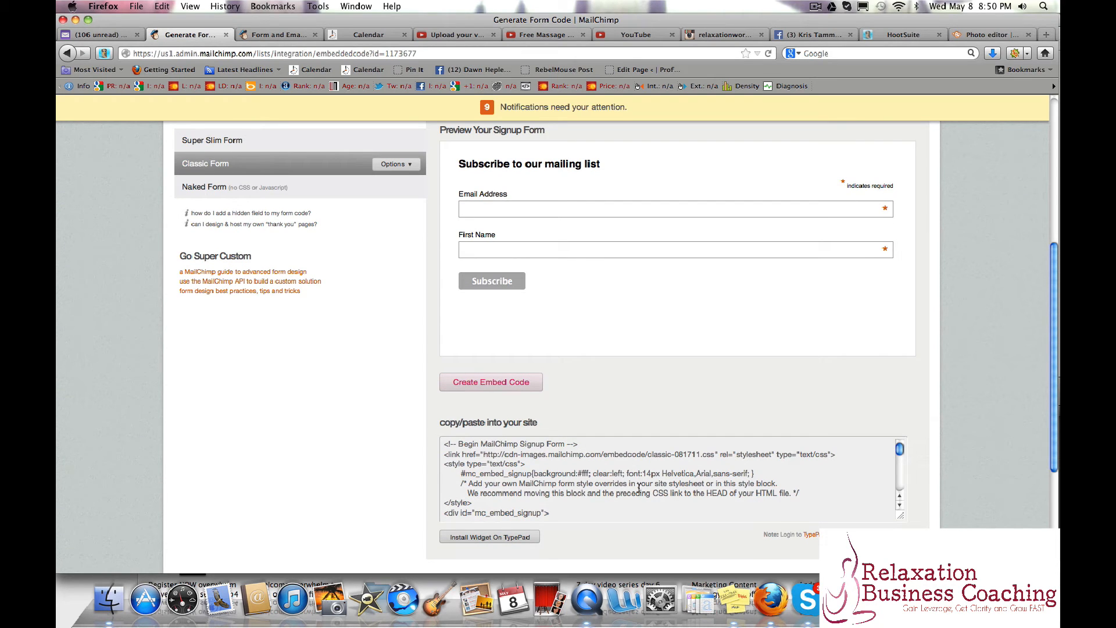
scroll(636, 482, "down", 3)
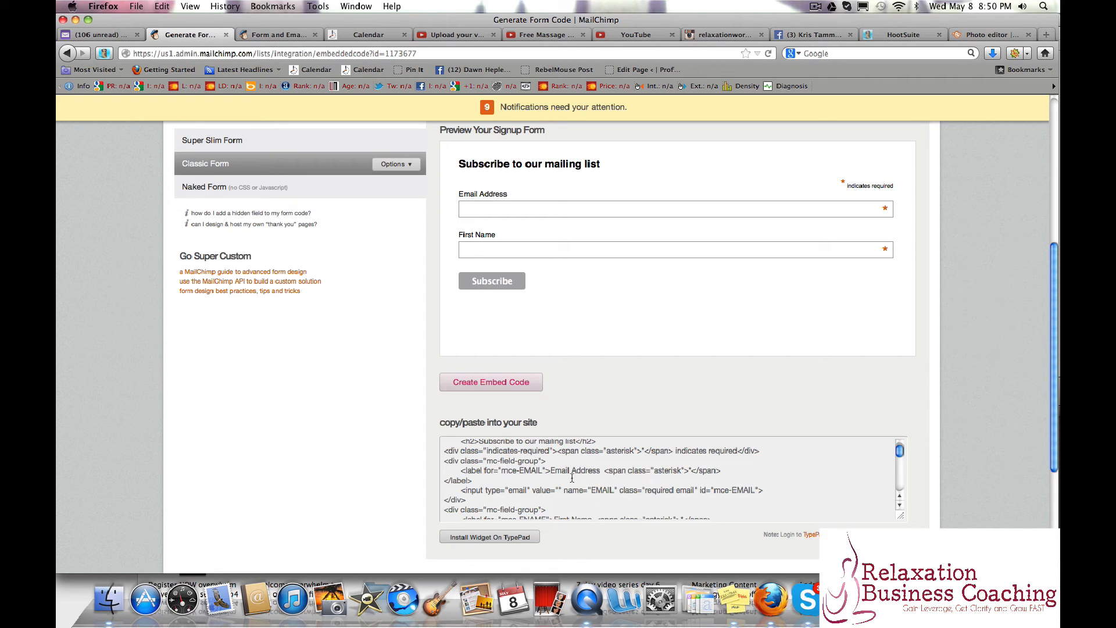
scroll(572, 477, "down", 5)
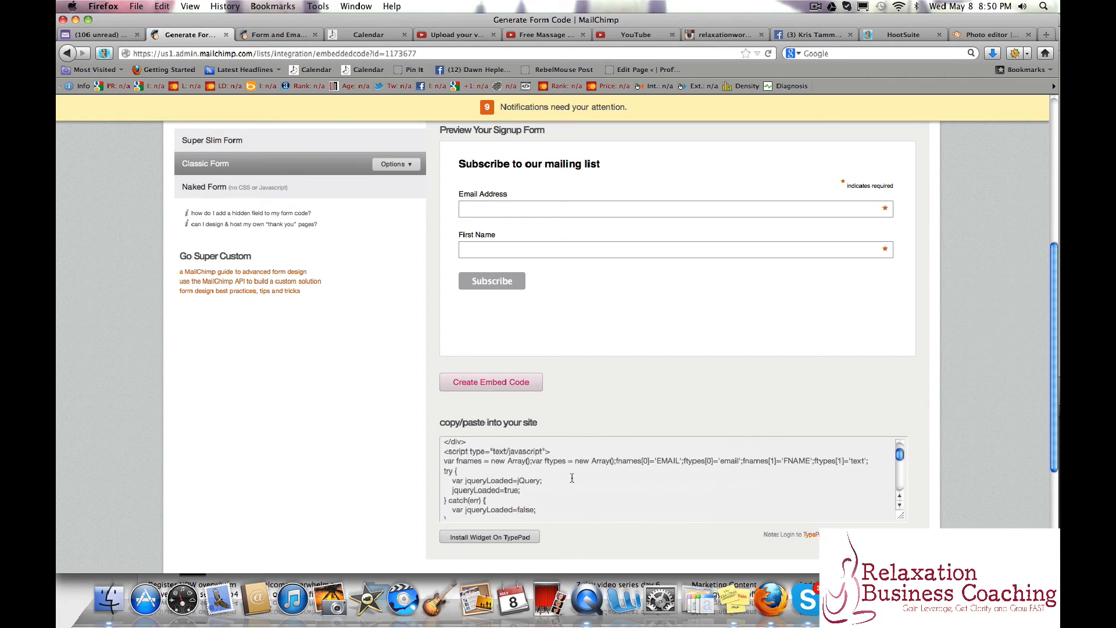
scroll(572, 478, "up", 4)
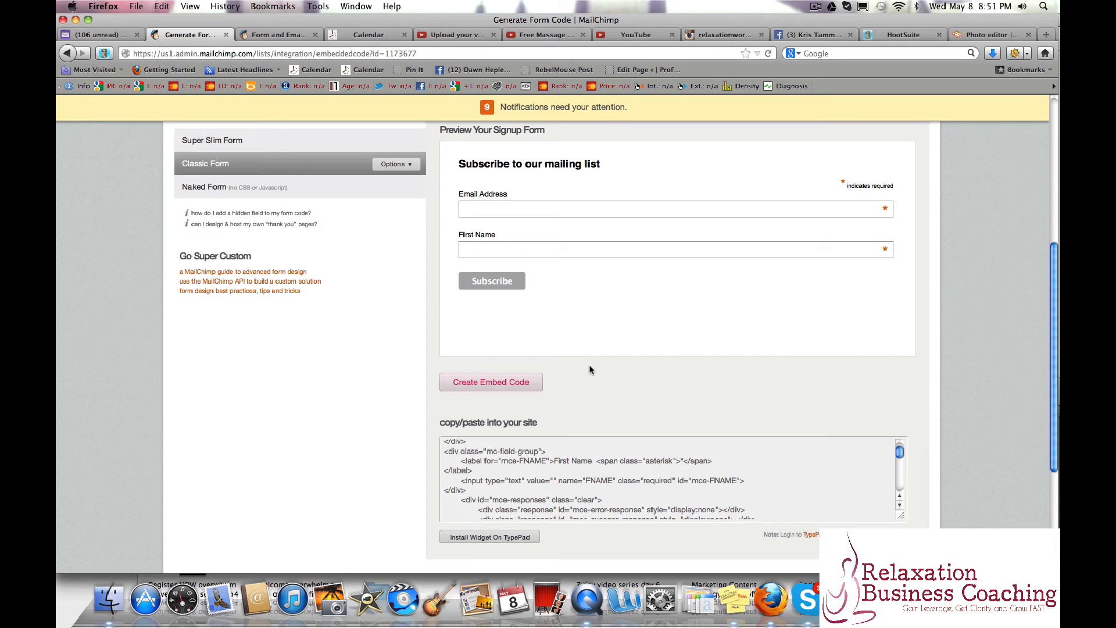
scroll(526, 495, "up", 3)
scroll(526, 496, "up", 1)
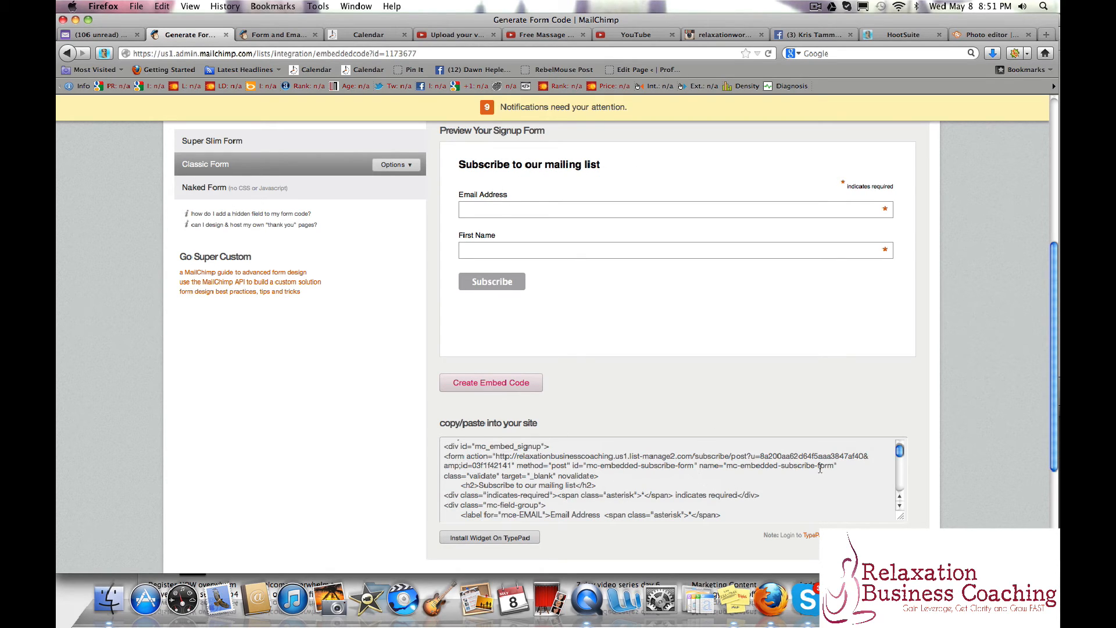
scroll(816, 485, "up", 3)
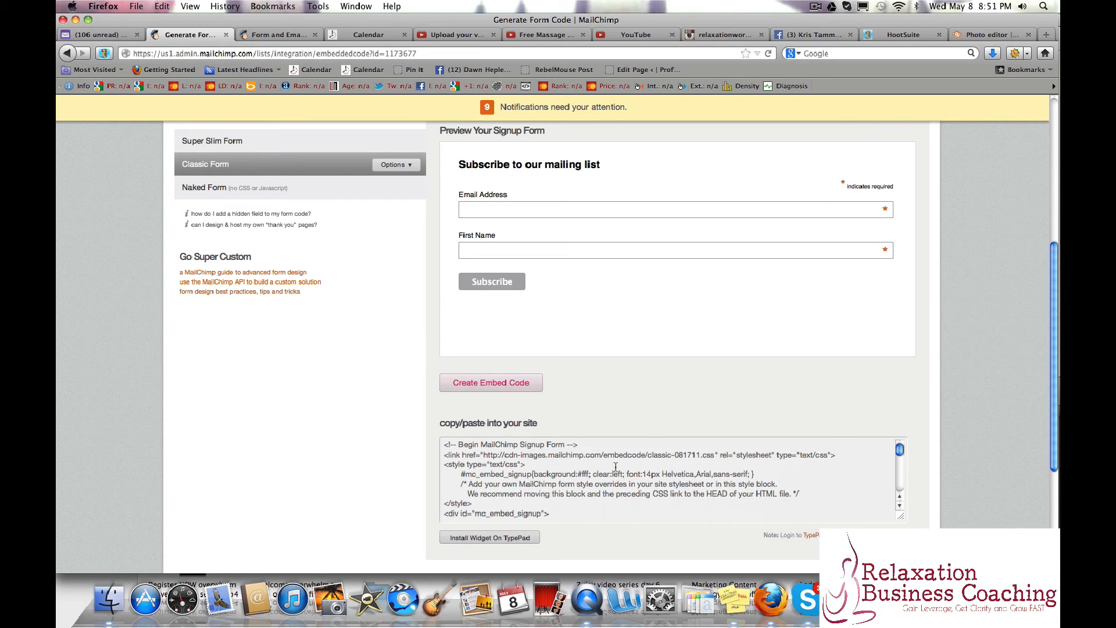
scroll(615, 466, "down", 3)
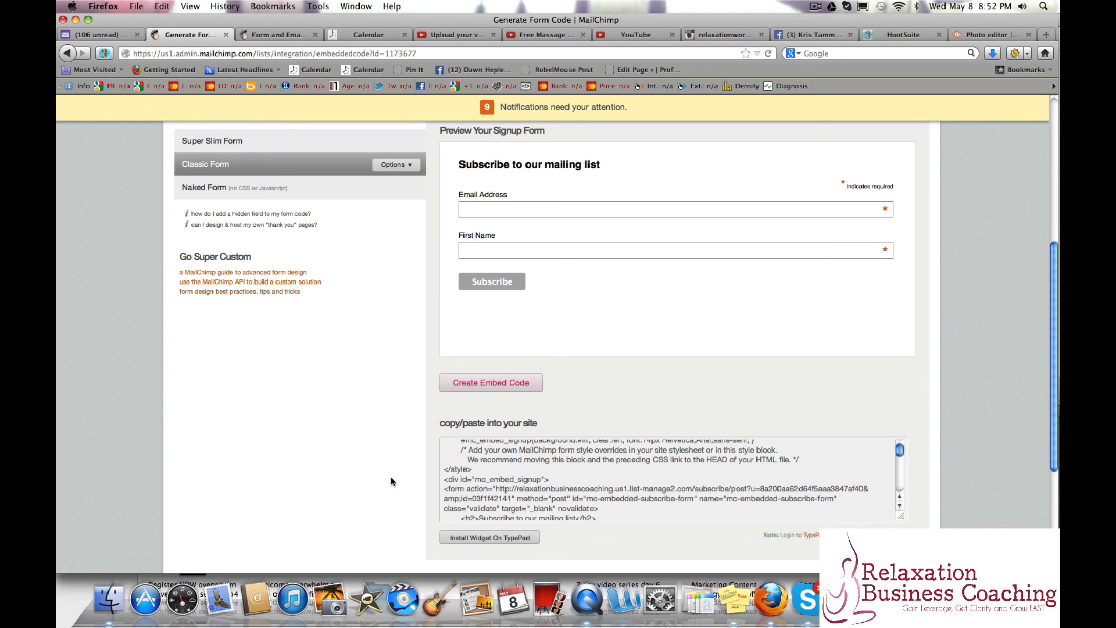
Open the list's Signup Form Link Code page and copy the signup form's URL.
scroll(313, 478, "up", 5)
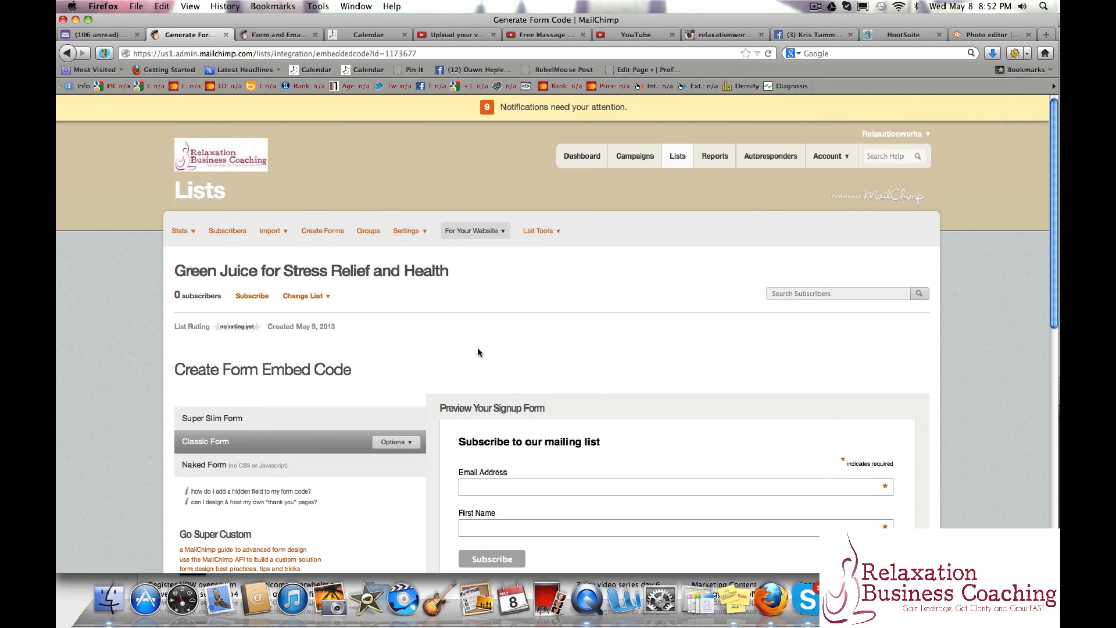
left_click(472, 231)
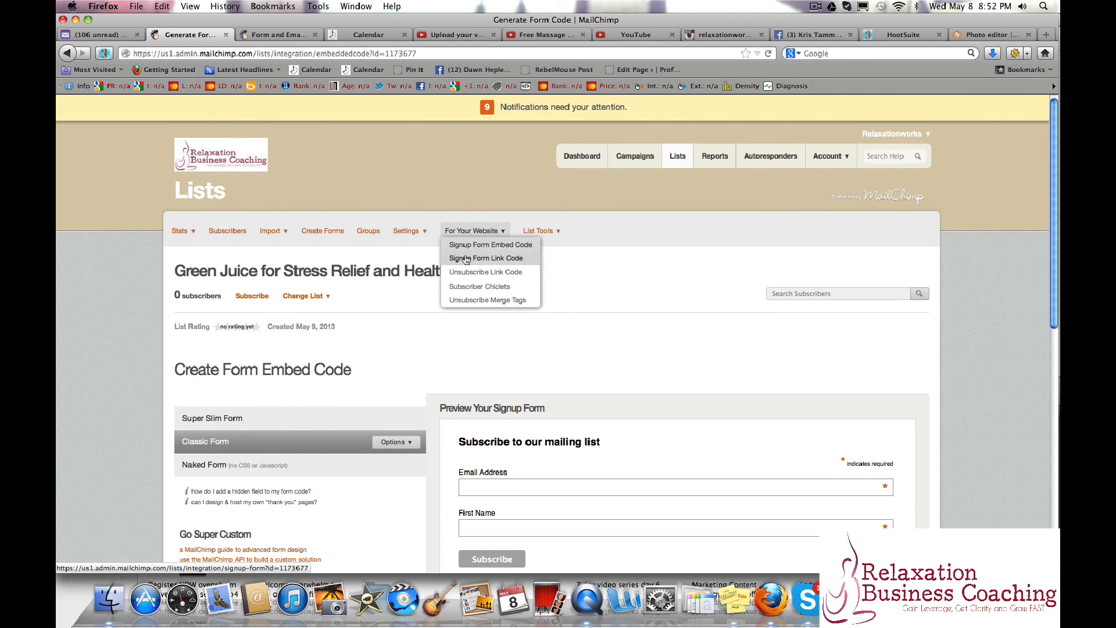
left_click(465, 259)
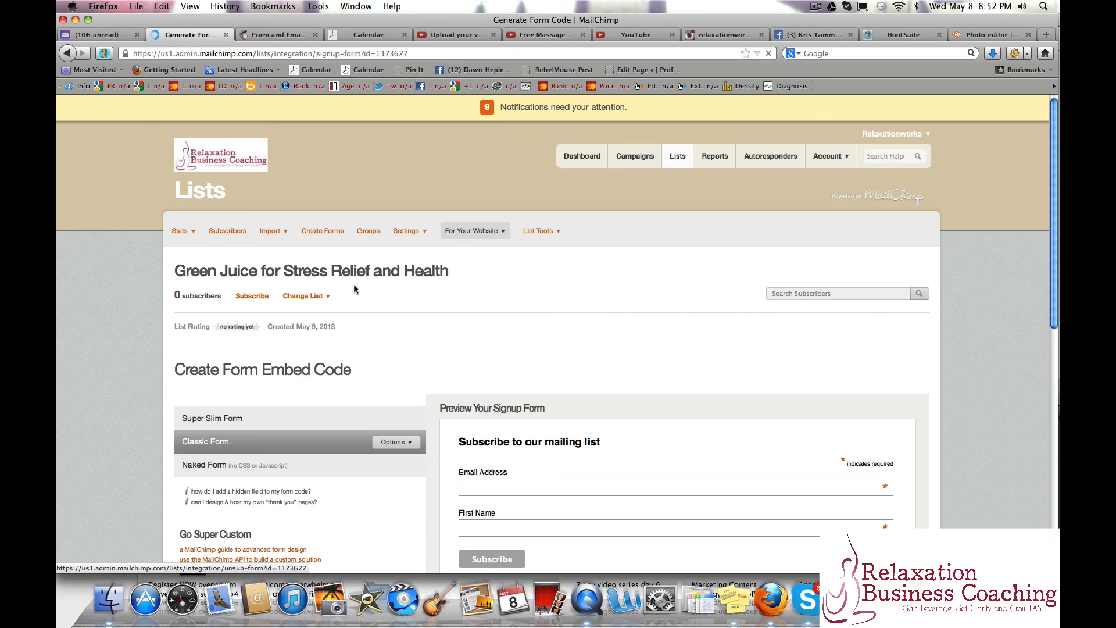
scroll(122, 390, "down", 3)
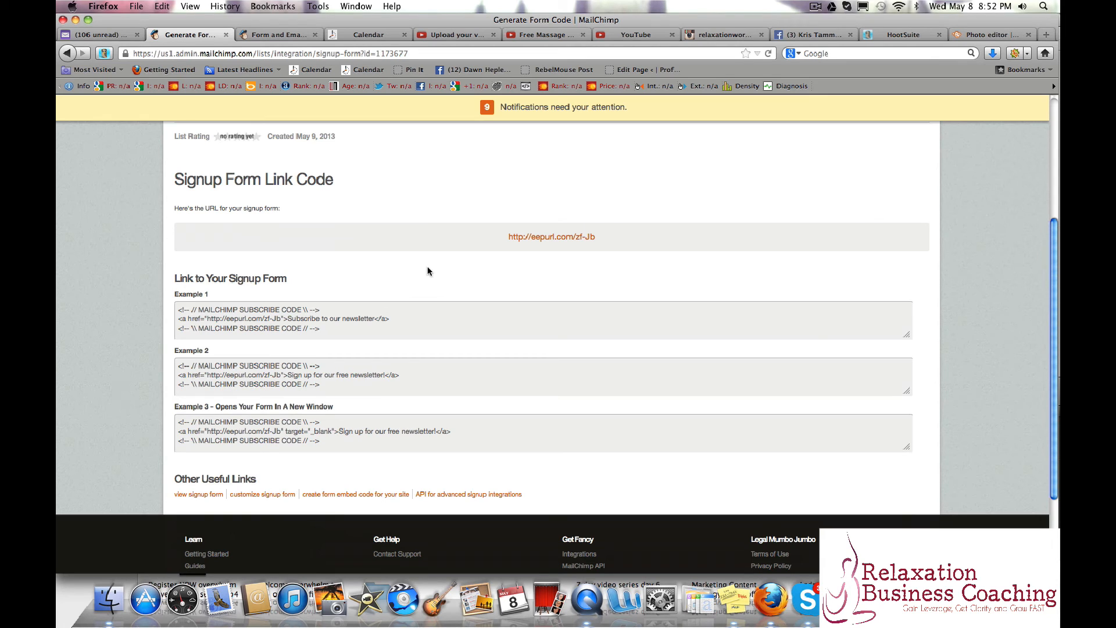
left_click_drag(597, 238, 507, 241)
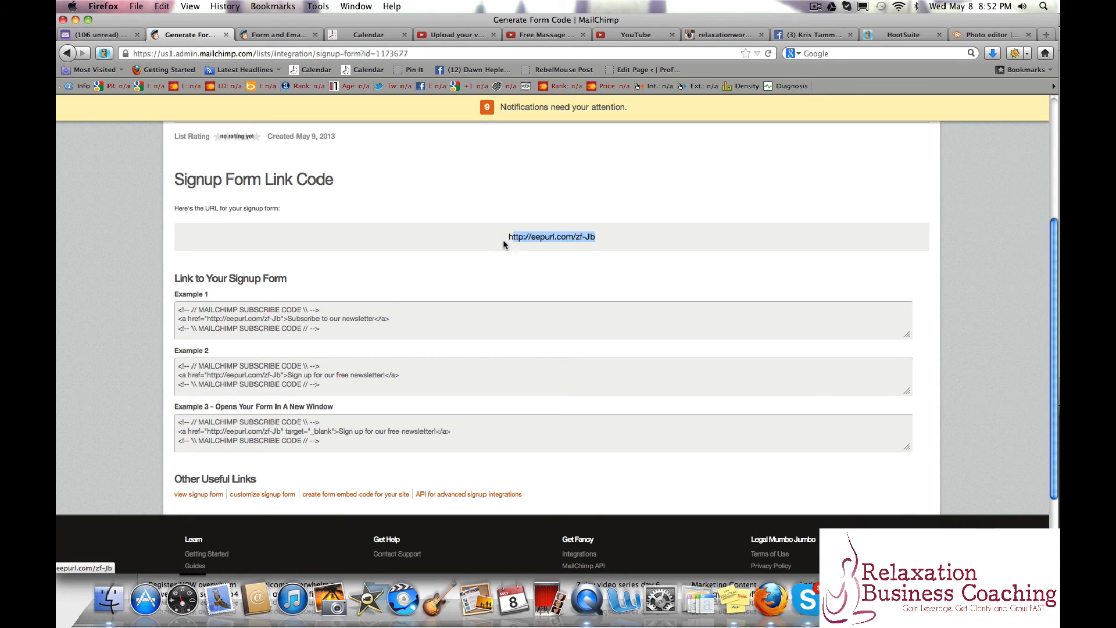
right_click(519, 240)
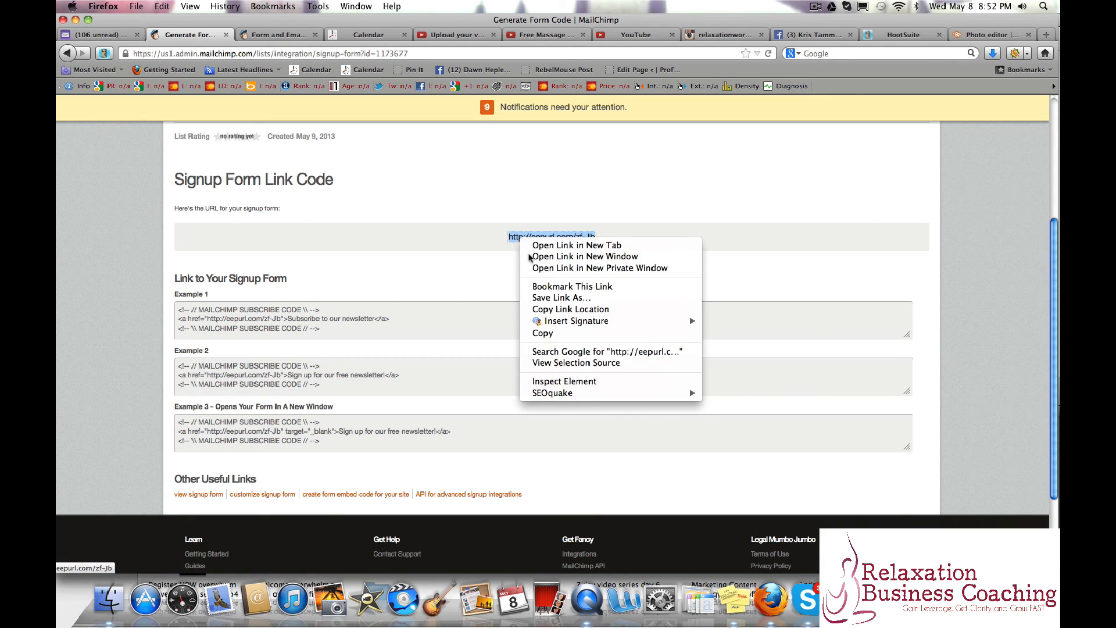
left_click(550, 334)
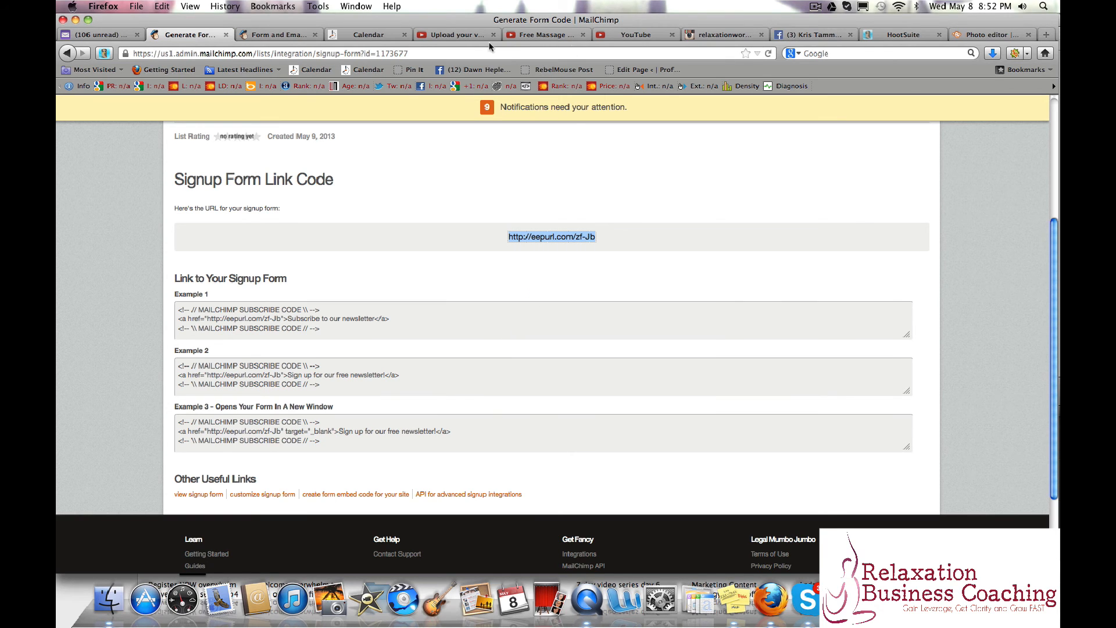
left_click(804, 36)
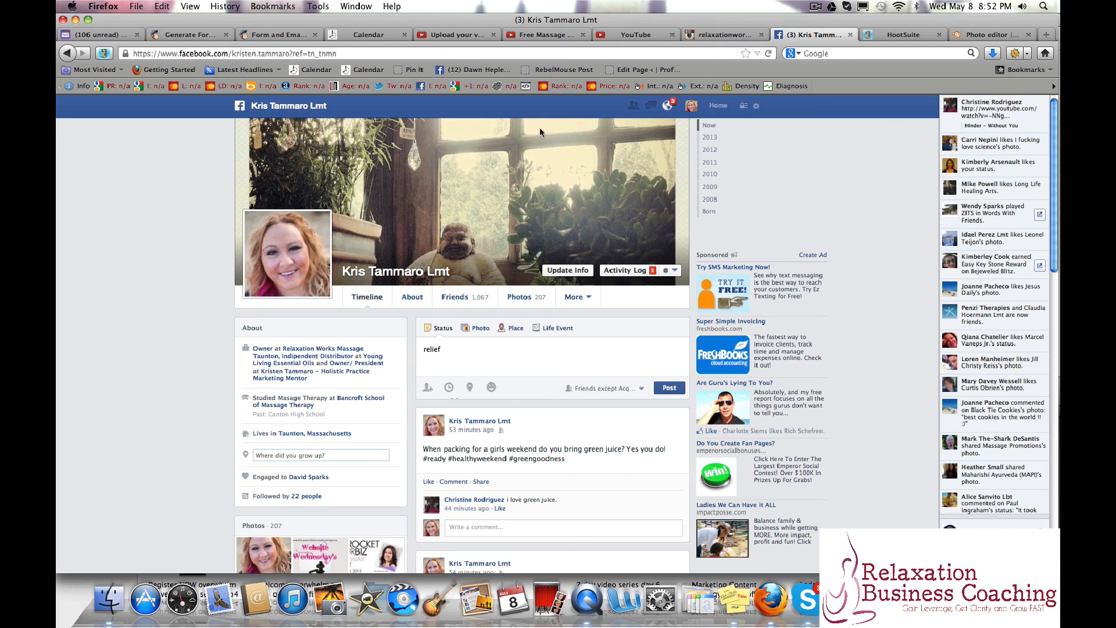
left_click_drag(498, 358, 346, 354)
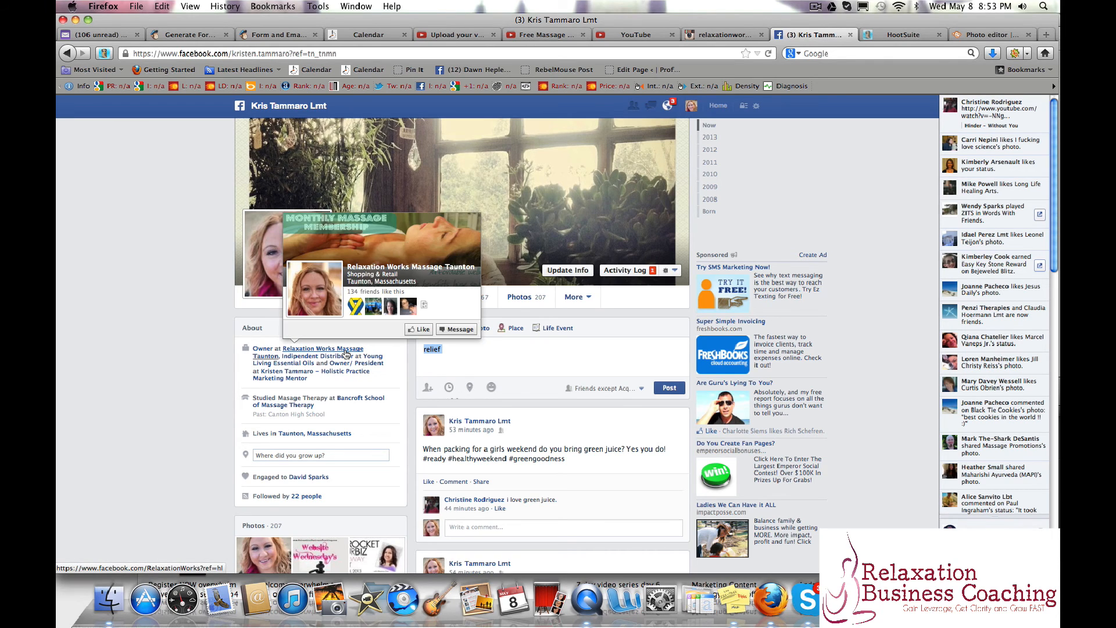
type("Preregister for my juicing program")
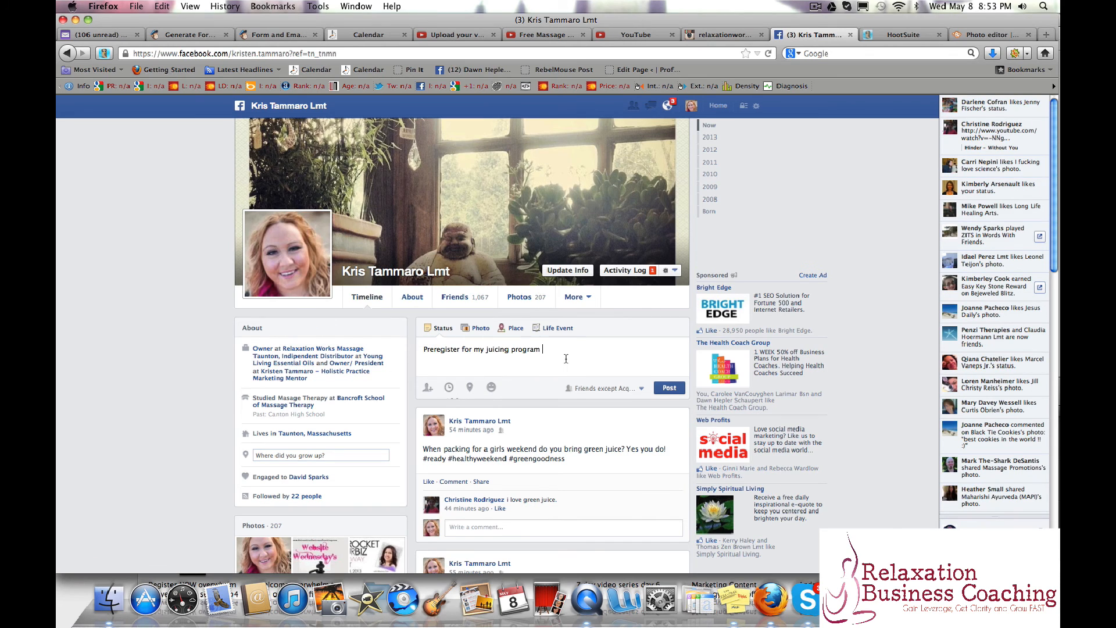
key("ctrl+v")
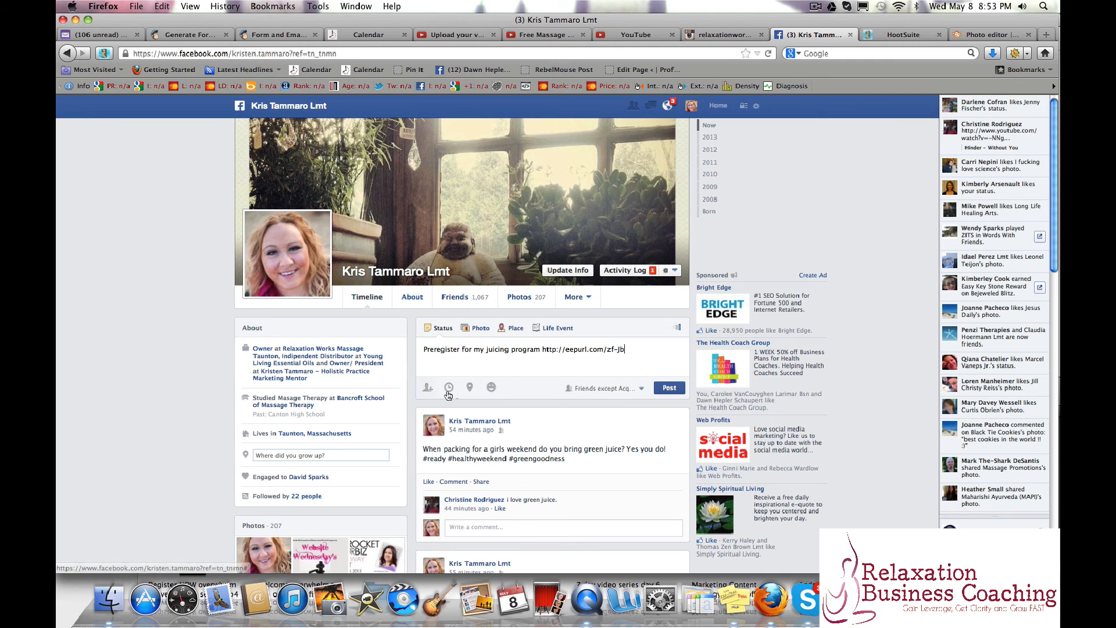
left_click(485, 333)
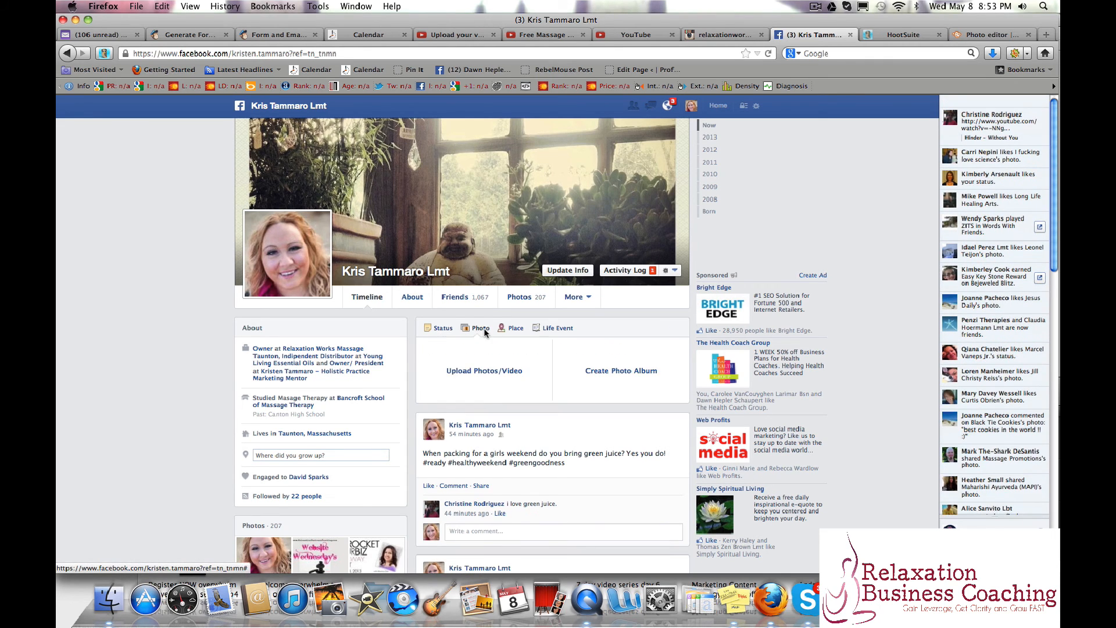
left_click(481, 442)
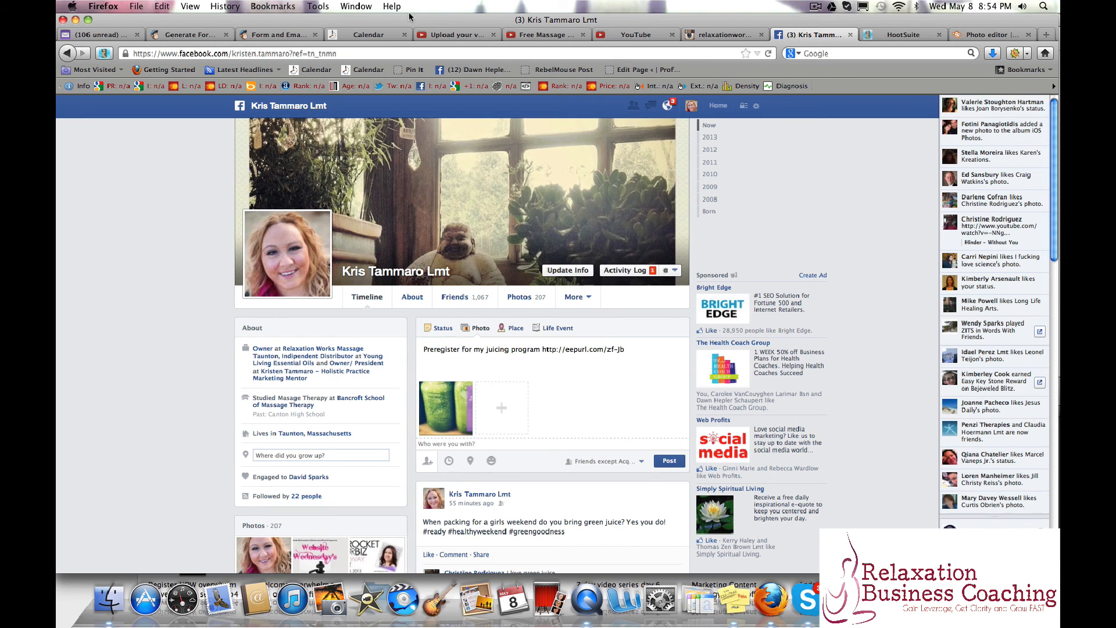
Return to MailChimp, open the list's Create Forms page and examine the Signup Form's header image, intro text and fields.
left_click(197, 36)
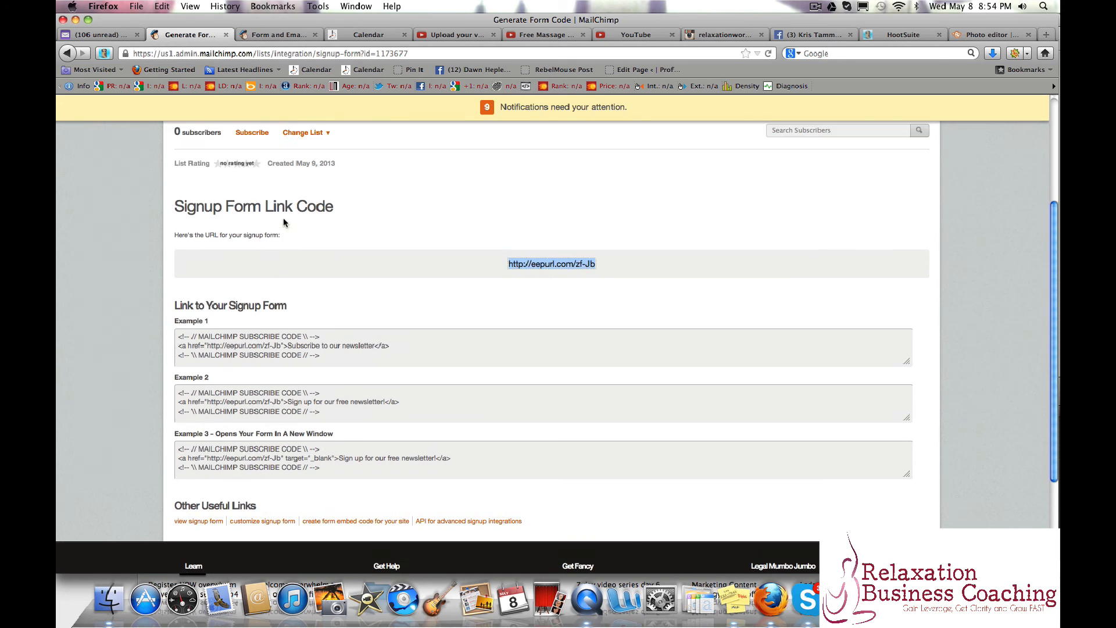
scroll(283, 219, "up", 5)
left_click(321, 215)
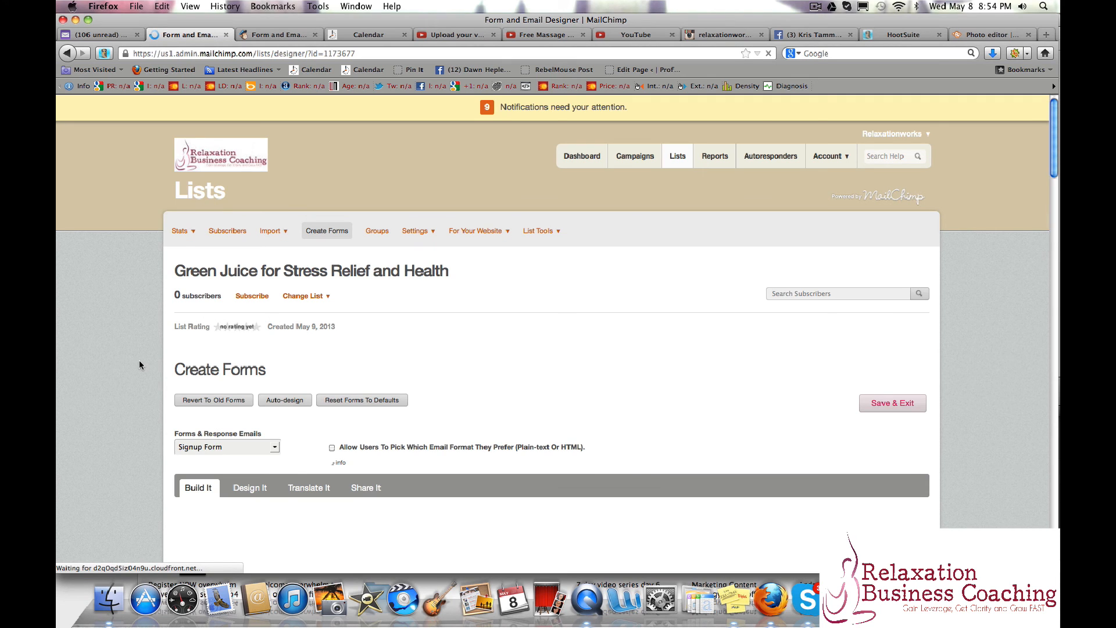
scroll(140, 364, "down", 10)
scroll(143, 363, "up", 2)
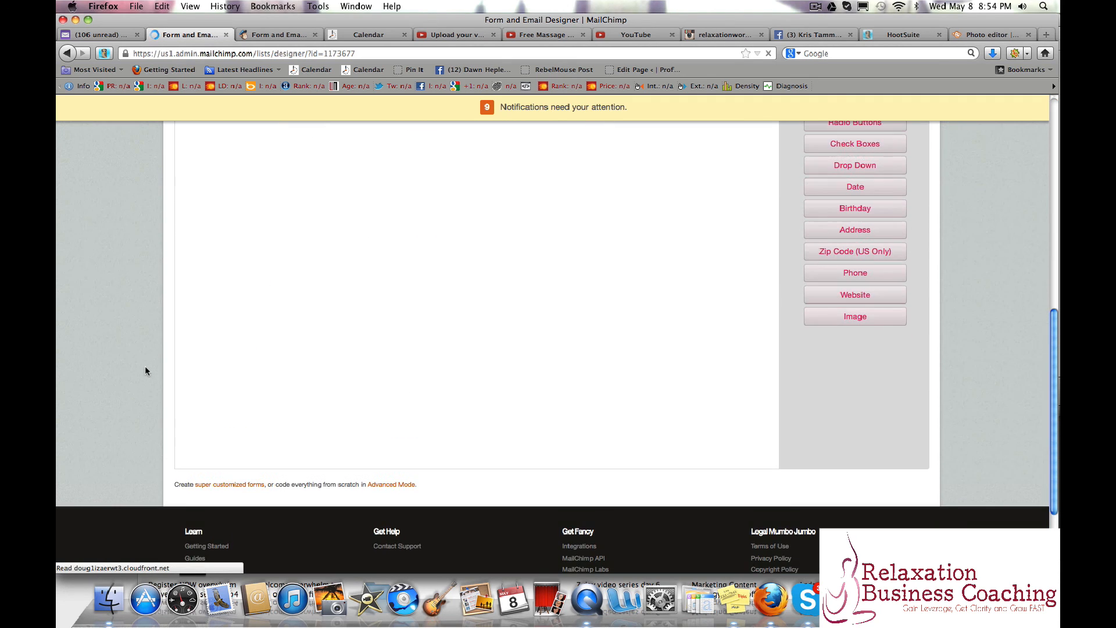
scroll(145, 367, "up", 3)
scroll(145, 370, "up", 2)
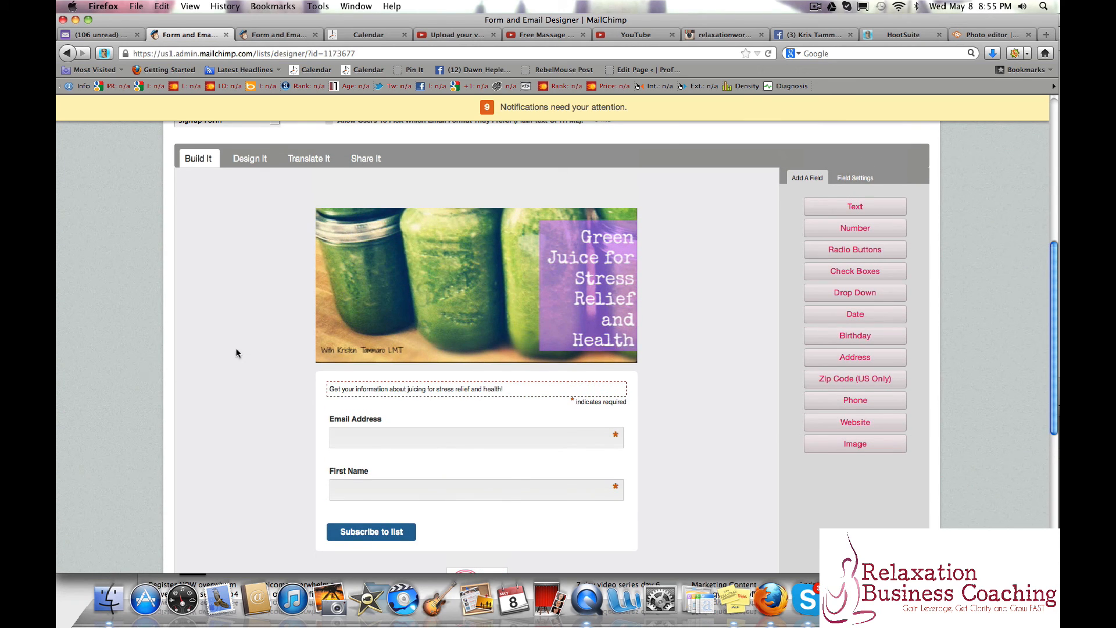
mouse_move(416, 283)
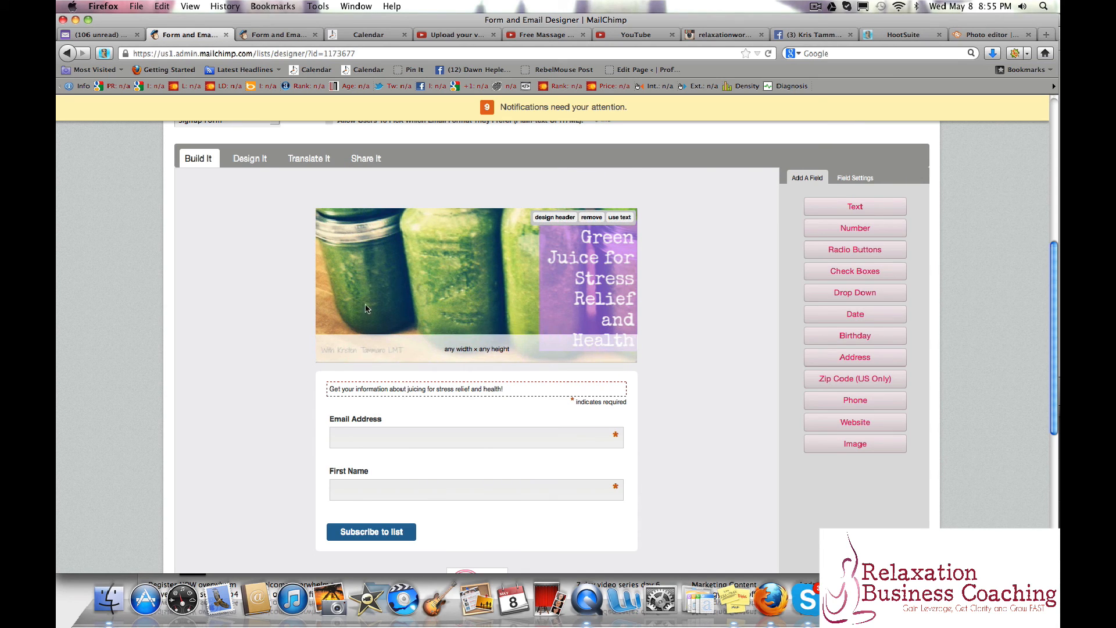
left_click(796, 35)
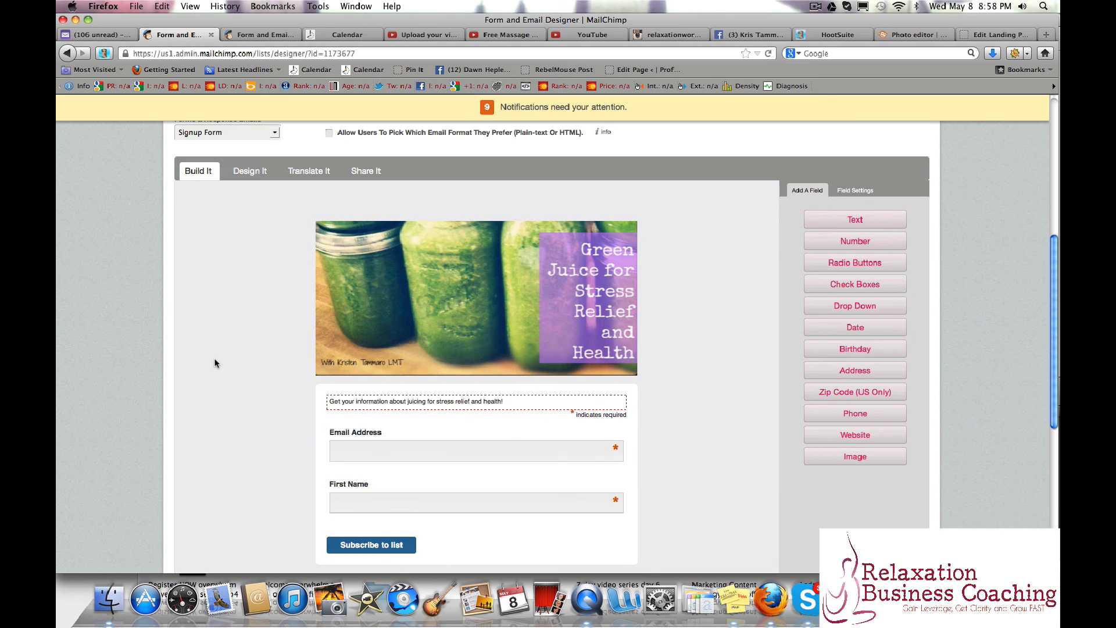
scroll(215, 364, "up", 3)
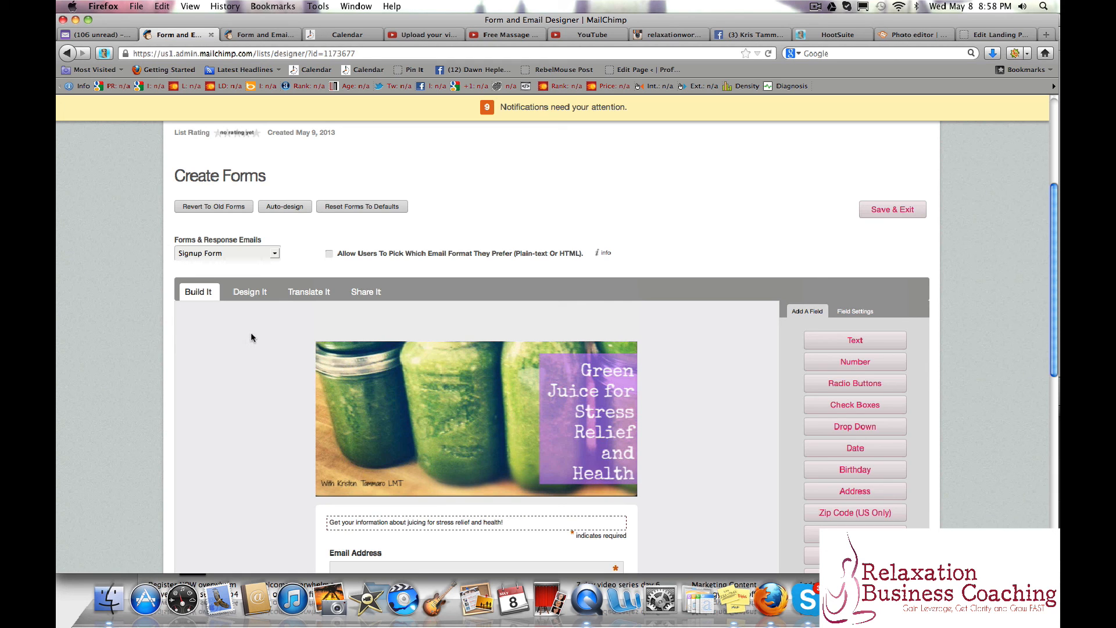
scroll(227, 431, "down", 1)
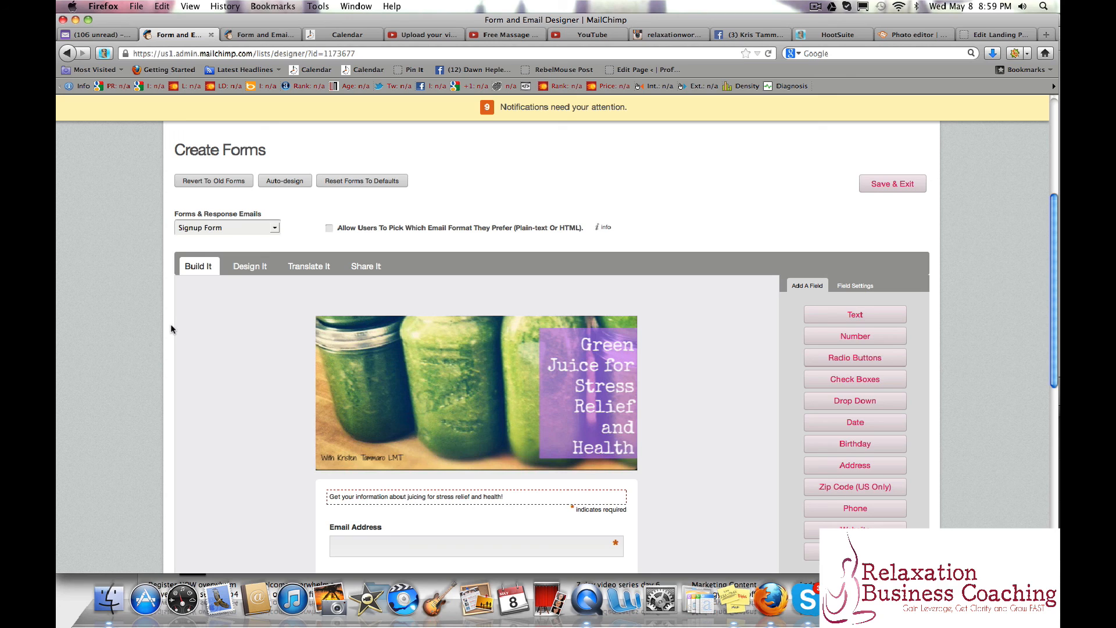
scroll(138, 332, "up", 1)
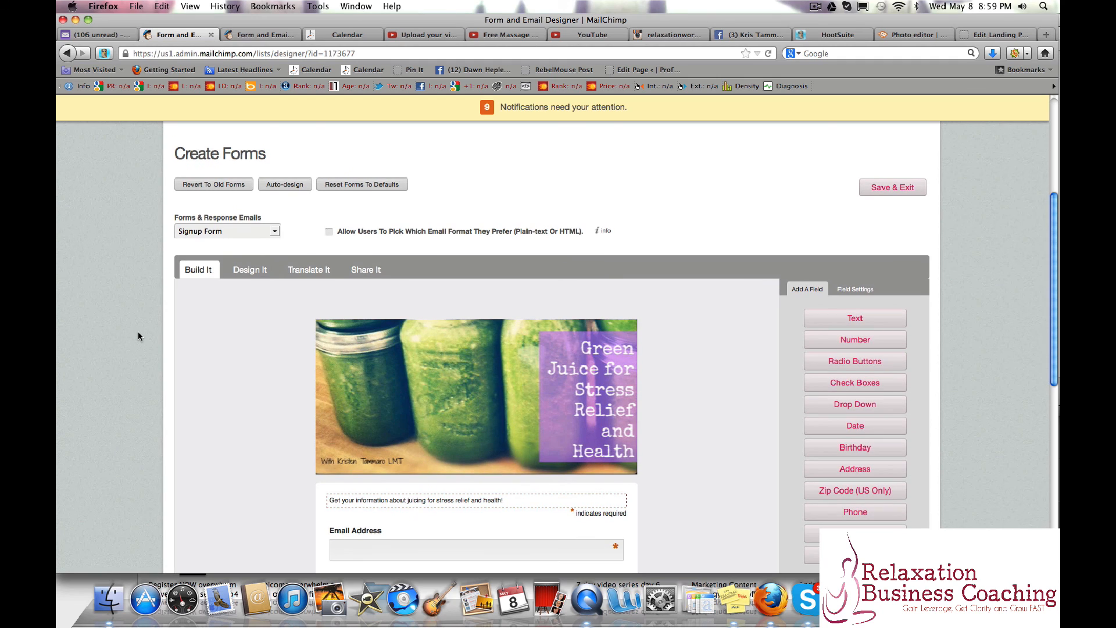